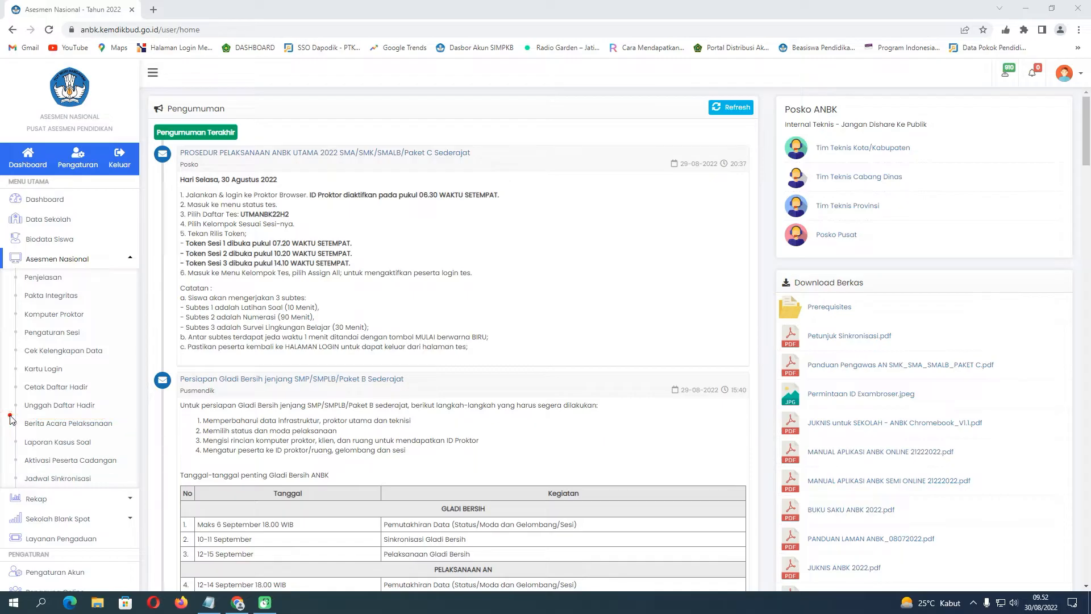
Open the Berita Acara Pelaksanaan page of Asesmen Nasional.
mouse_move(90, 384)
mouse_down()
mouse_move(113, 374)
mouse_move(94, 365)
mouse_up()
drag(92, 288, 94, 404)
mouse_move(122, 423)
mouse_down()
mouse_move(148, 417)
mouse_move(117, 447)
mouse_move(132, 439)
mouse_move(126, 463)
mouse_move(144, 456)
mouse_up()
click(92, 426)
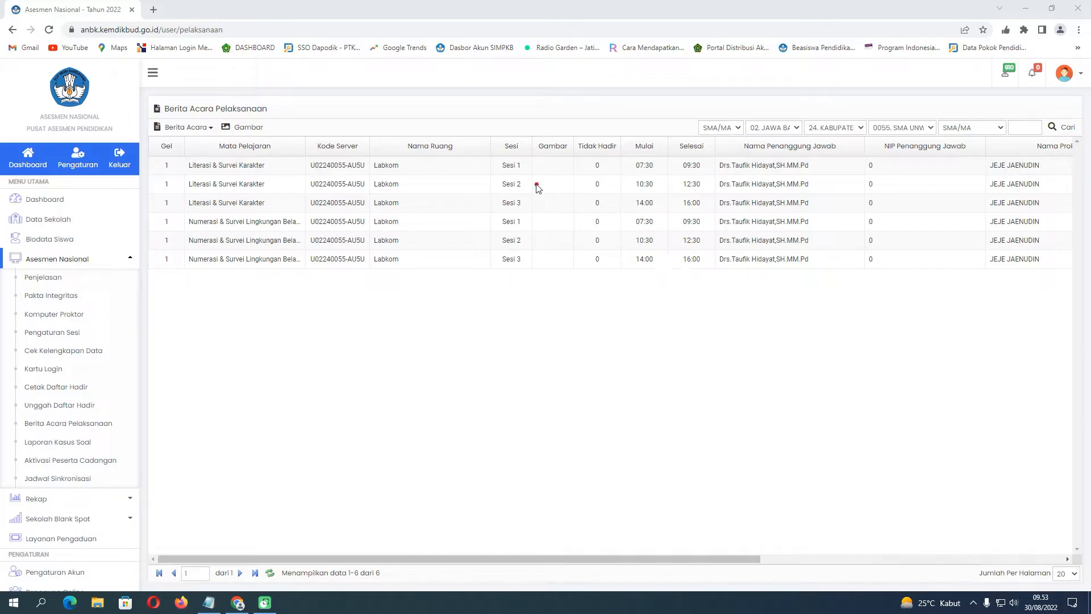
drag(487, 169, 1056, 246)
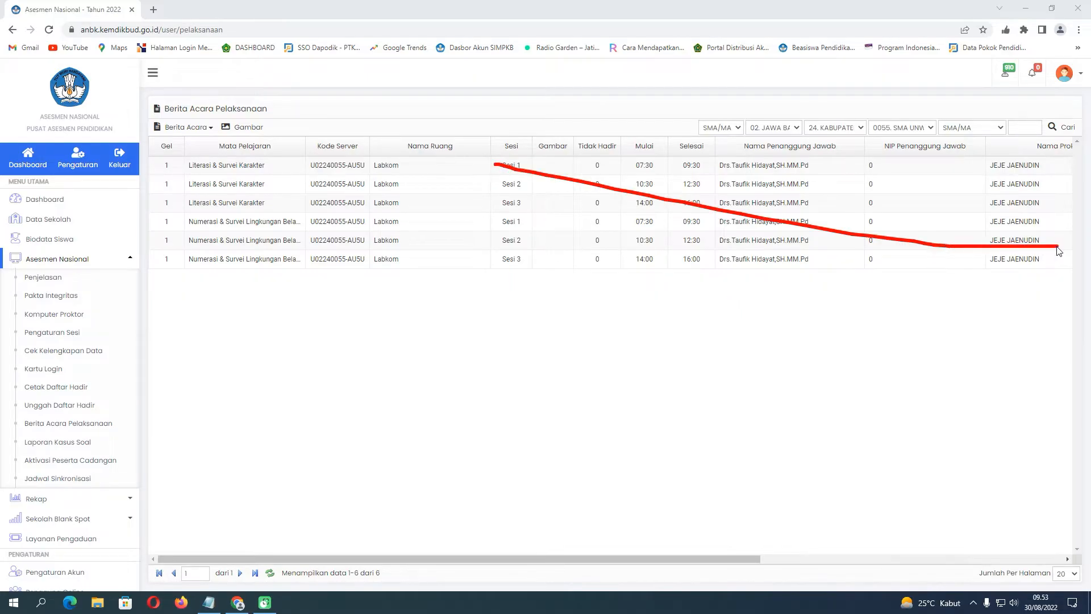
drag(1039, 159, 943, 185)
drag(885, 207, 533, 259)
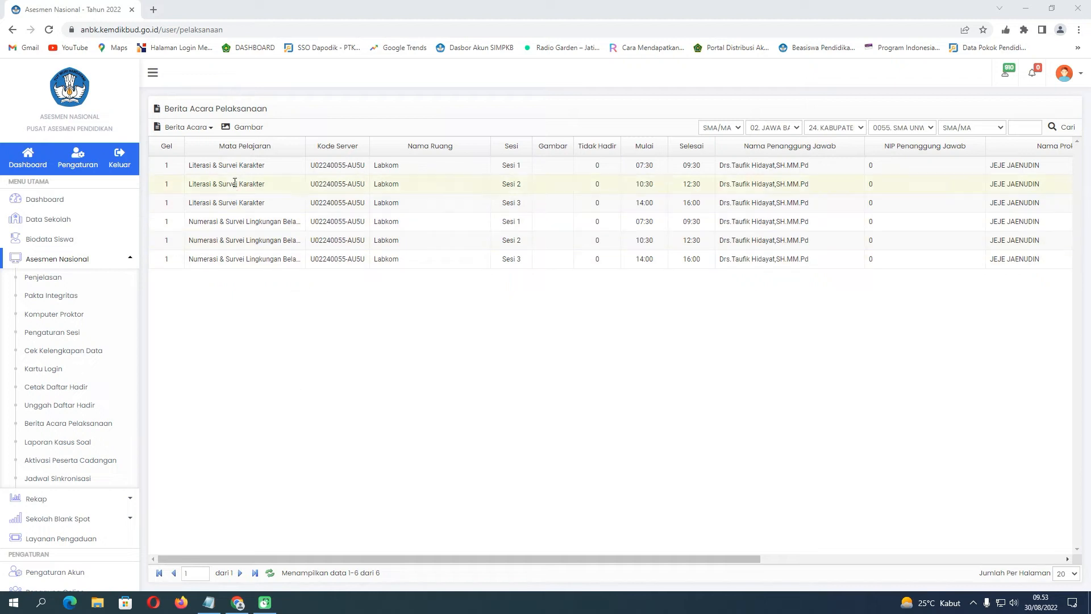
Open the Isi Berita Acara form for the Literasi & Survei Karakter record of Sesi 1.
click(171, 166)
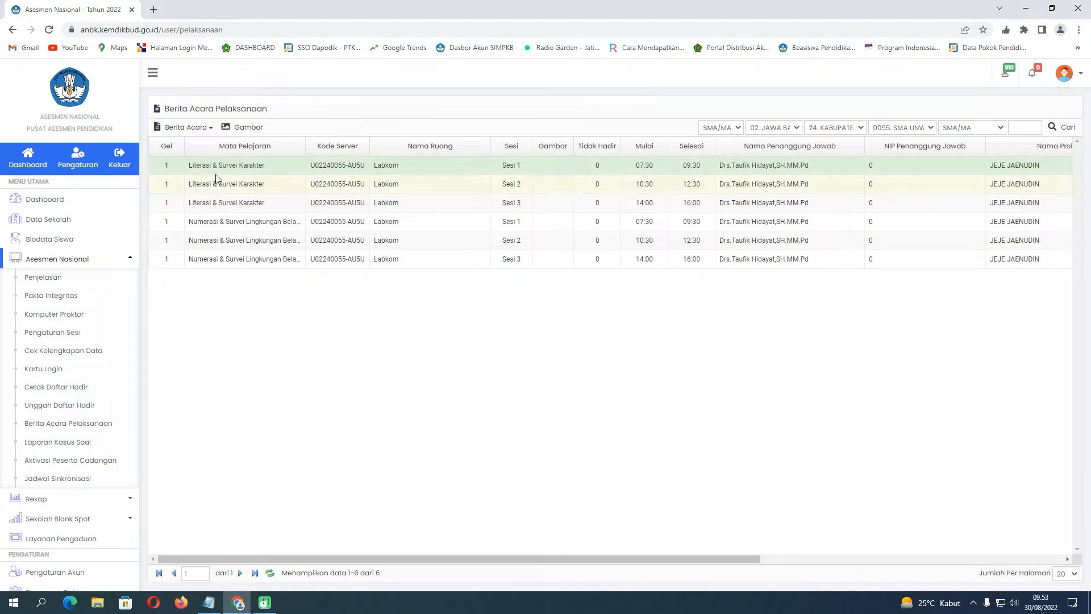
click(209, 128)
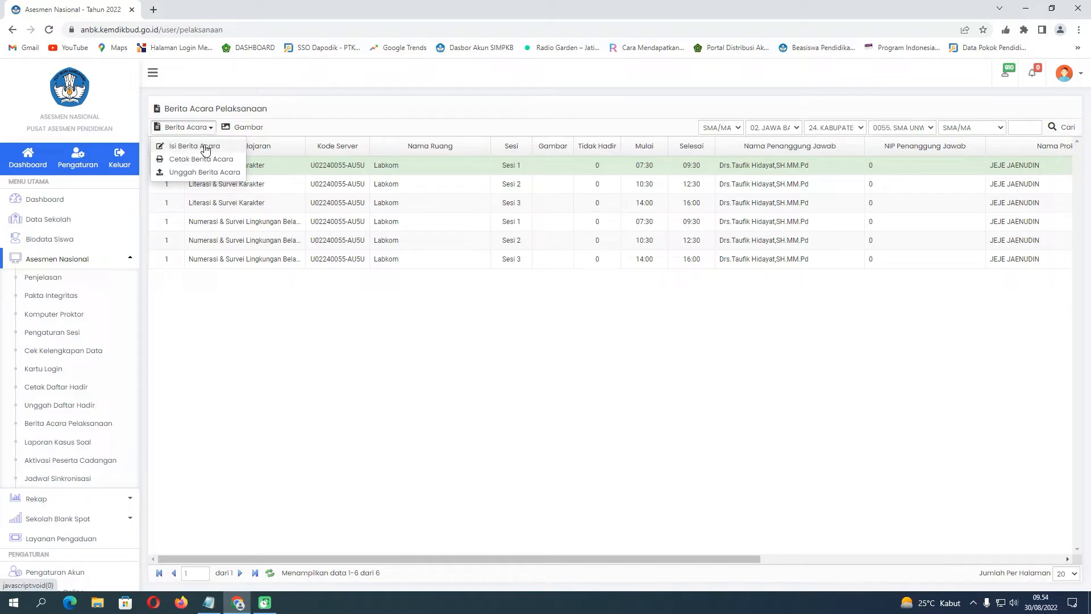
click(205, 149)
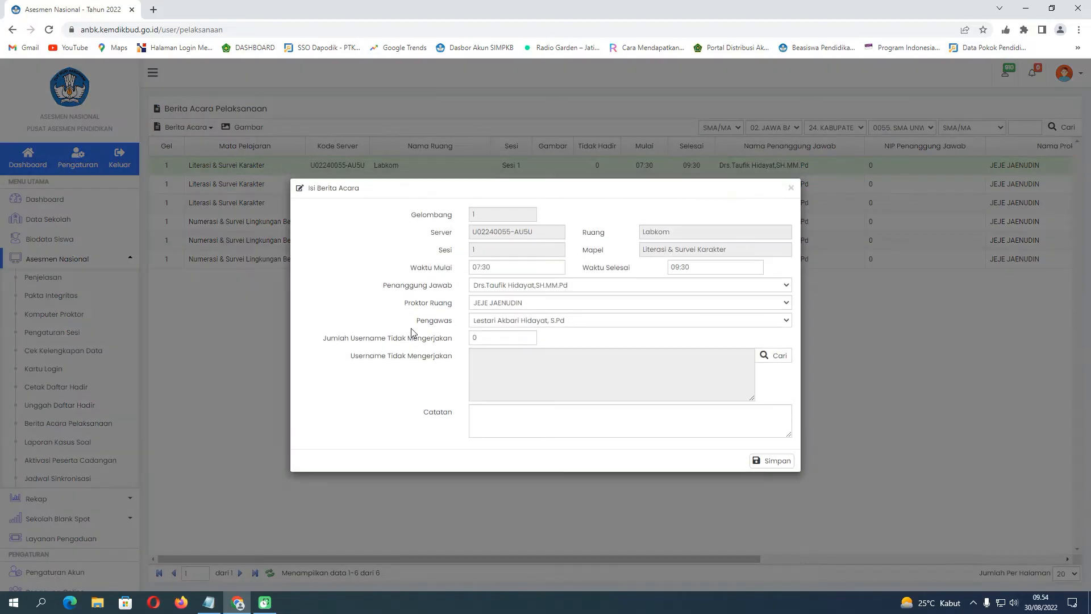
Check the choices for Penanggung Jawab, Proktor Ruang and Pengawas, and close the form without saving.
click(581, 285)
click(582, 300)
click(583, 302)
click(580, 314)
click(578, 319)
click(577, 321)
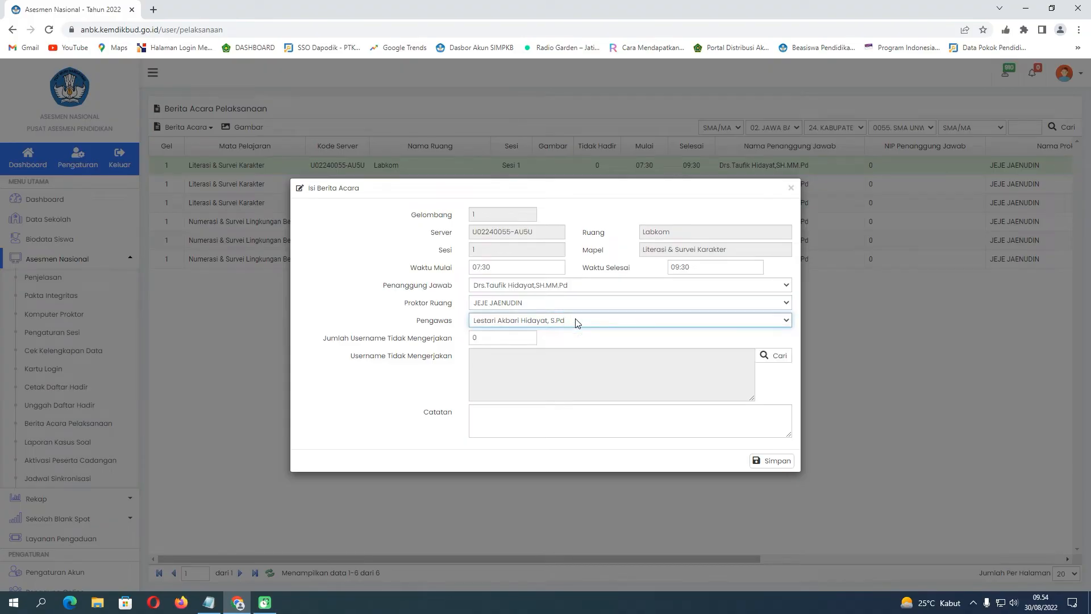
click(790, 188)
View the staff list under Pakta Integritas and return to Berita Acara Pelaksanaan.
click(77, 297)
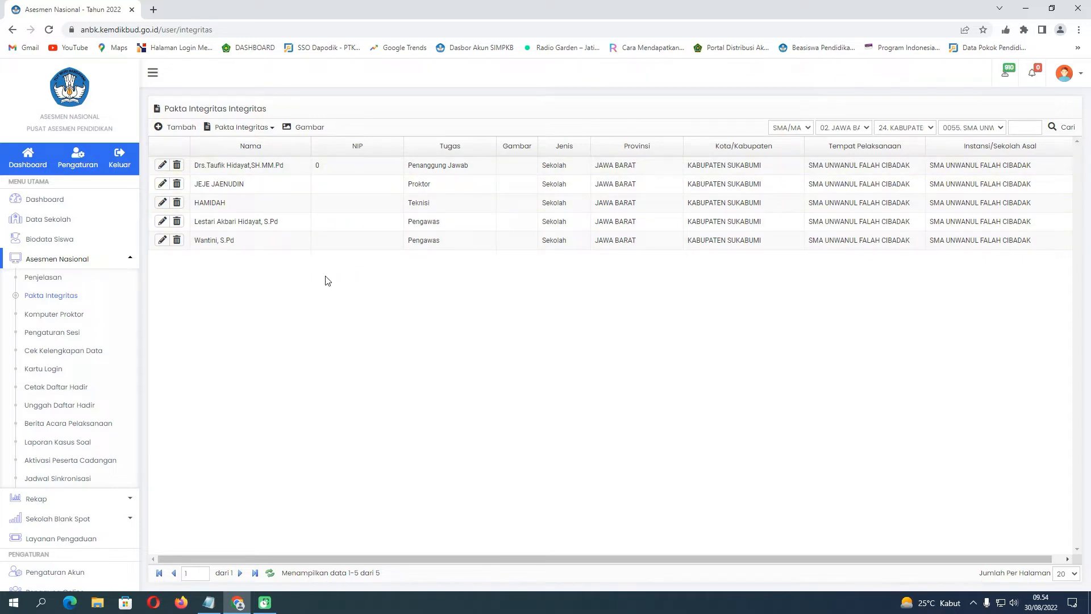
click(103, 426)
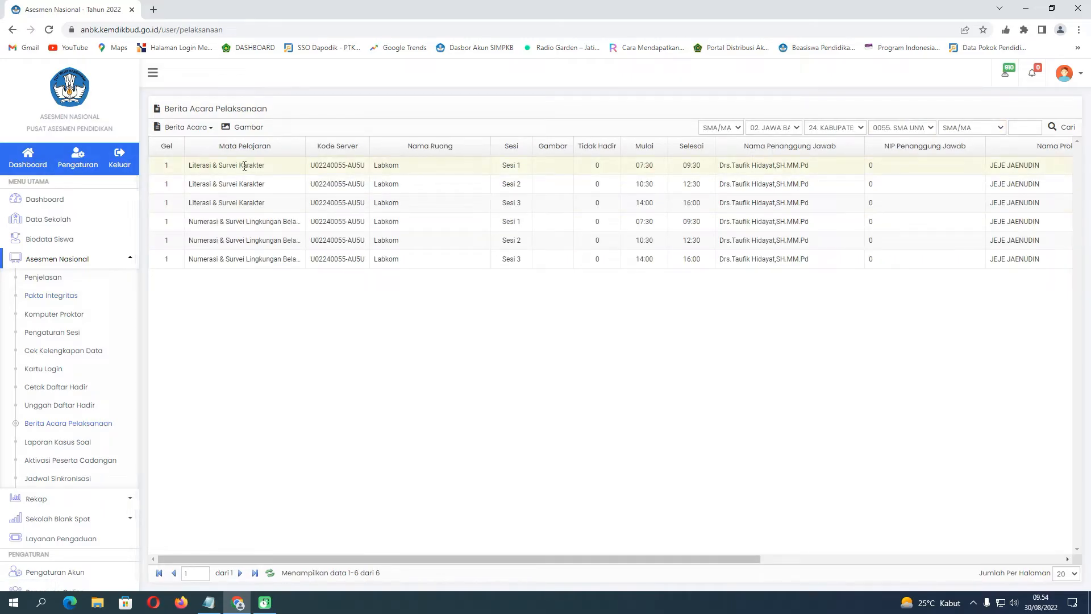
Review the staff fields in the Isi Berita Acara form for Literasi Sesi 1 and close it unsaved.
click(208, 127)
click(238, 174)
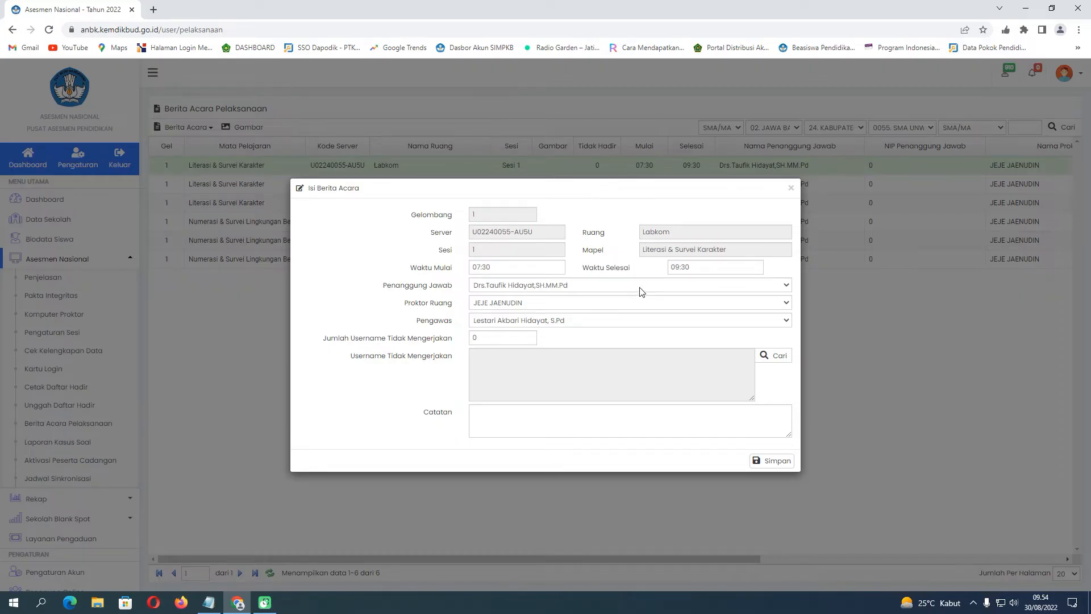
click(791, 187)
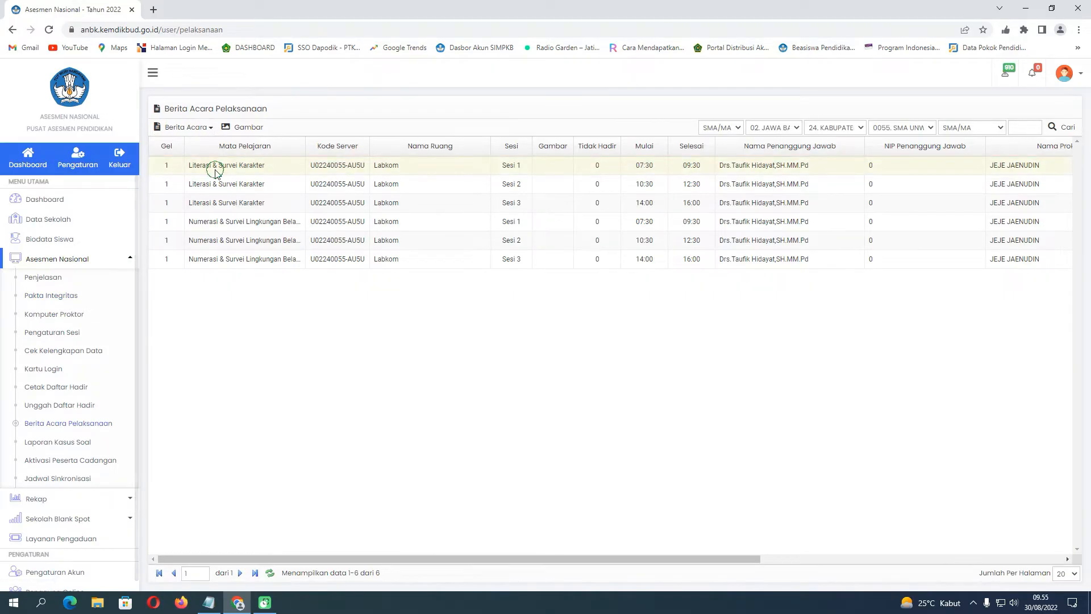
Reopen the Isi Berita Acara form for Literasi Sesi 1 and check its Penanggung Jawab and Proktor Ruang choices.
click(212, 128)
click(208, 144)
click(509, 285)
click(508, 284)
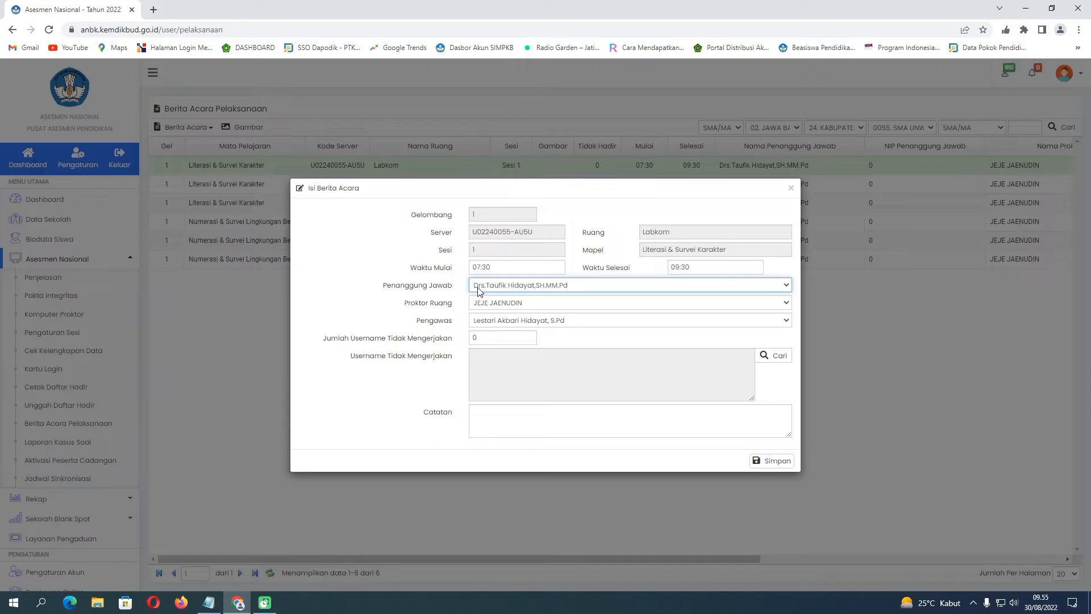
click(482, 305)
click(501, 314)
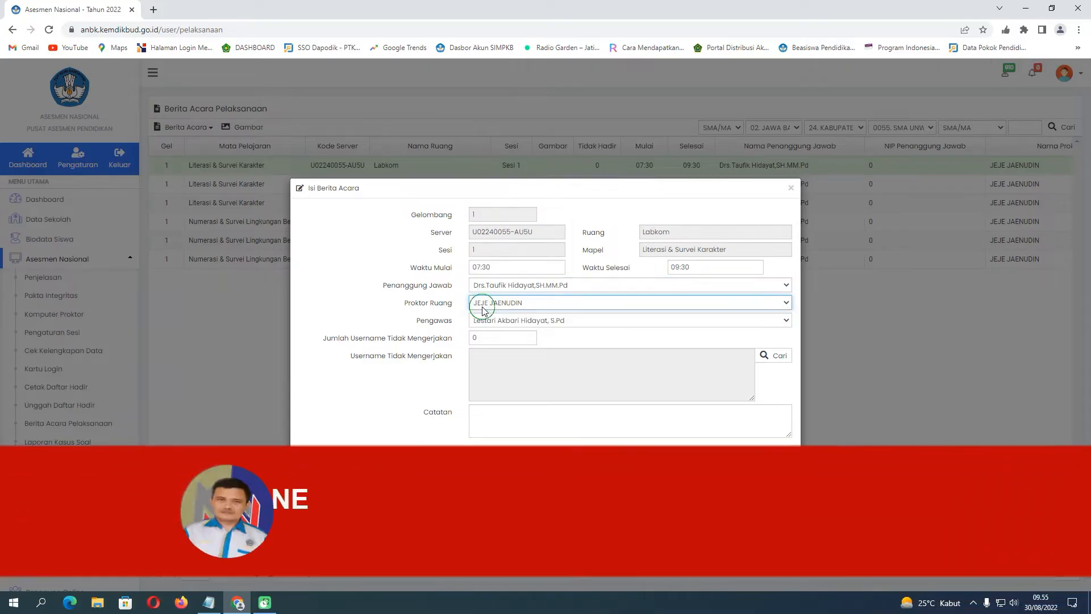
Check the available Pengawas choices in the report form, keeping the current supervisor.
click(502, 321)
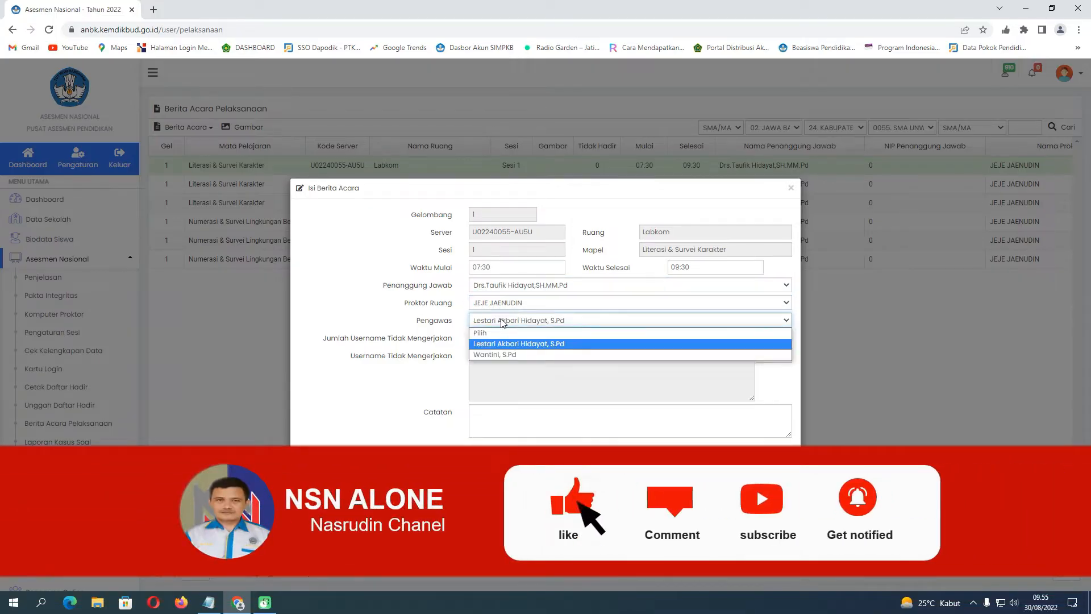
click(502, 321)
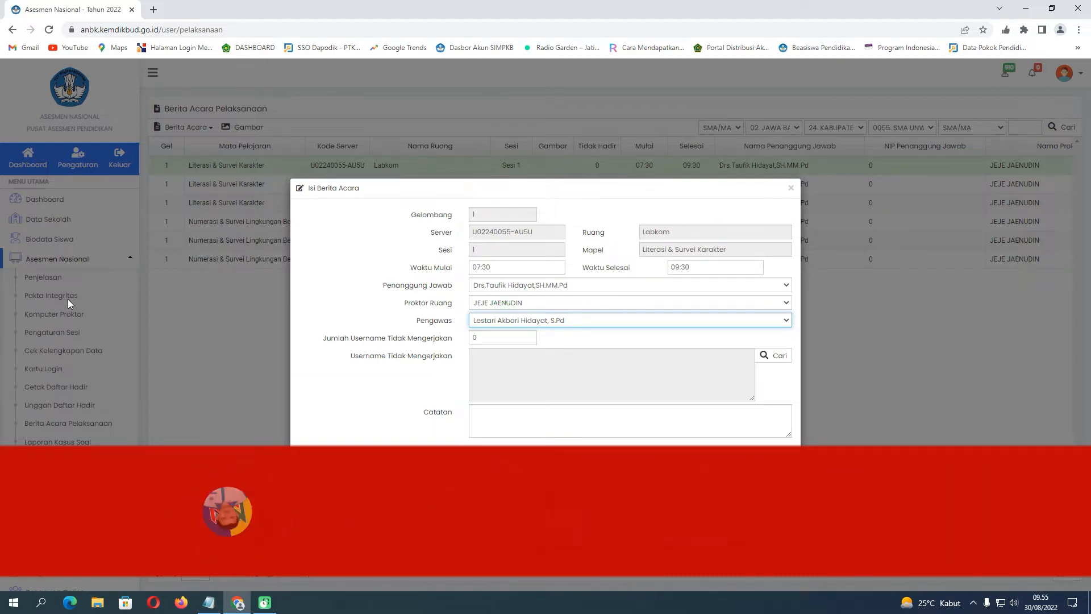
click(512, 321)
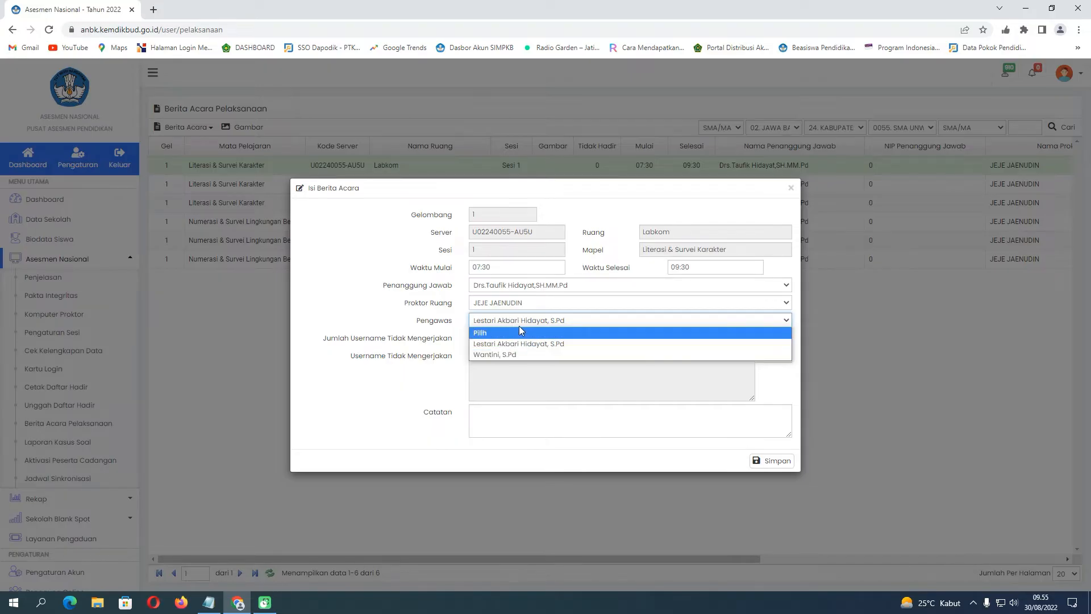
click(519, 323)
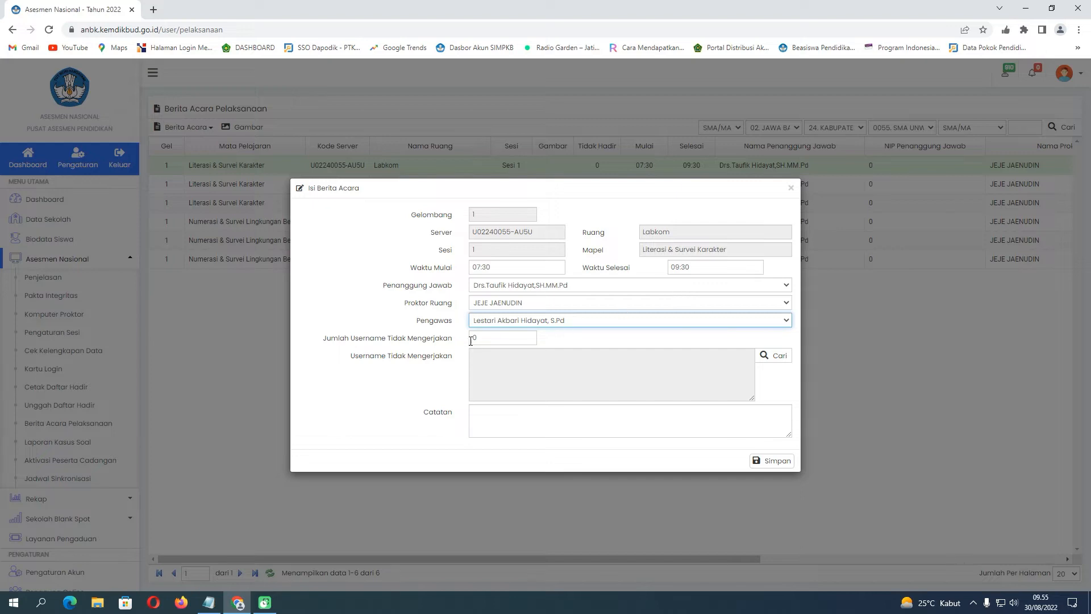
Set Jumlah Username Tidak Mengerjakan to 1.
key(Tab)
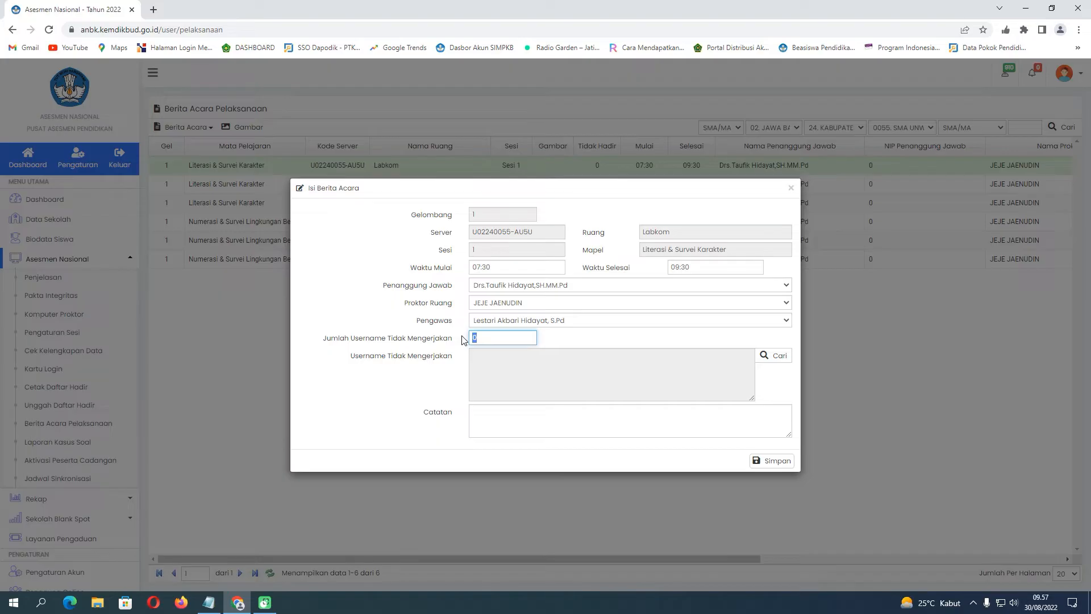
click(494, 366)
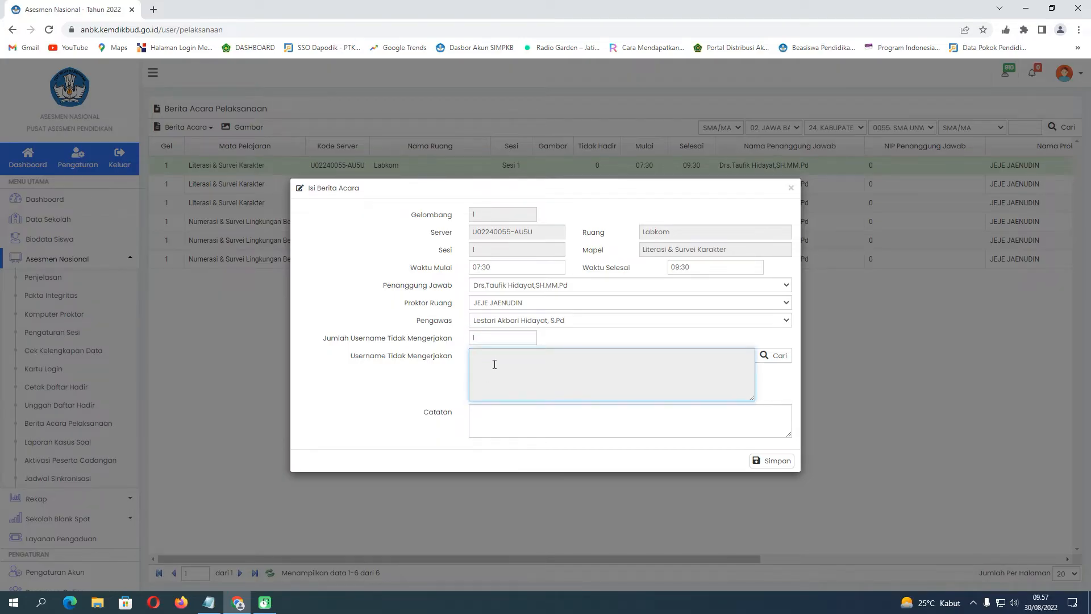
click(771, 358)
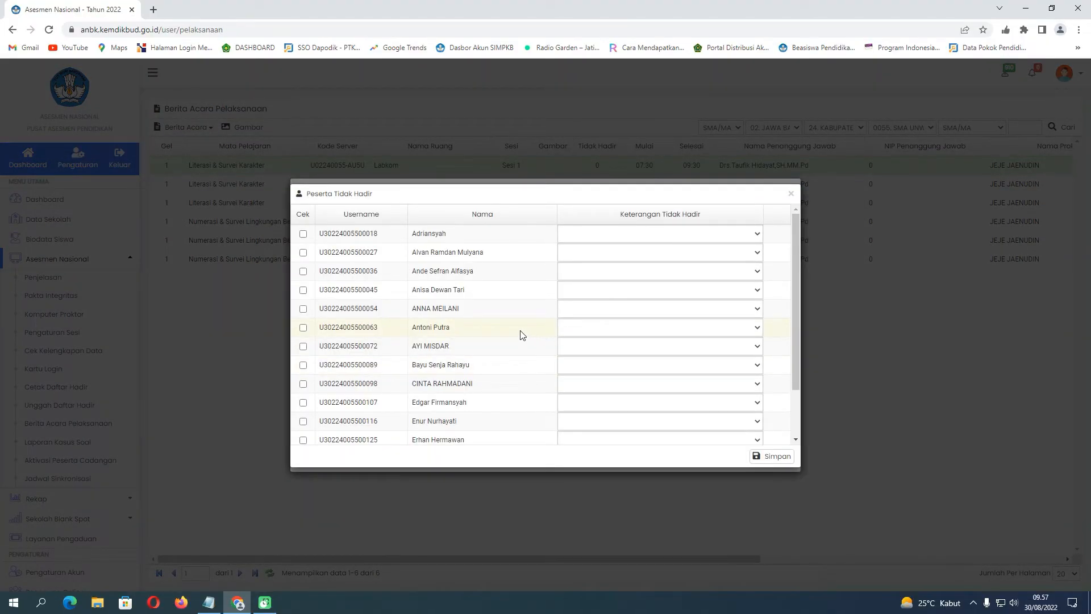
click(456, 310)
click(303, 310)
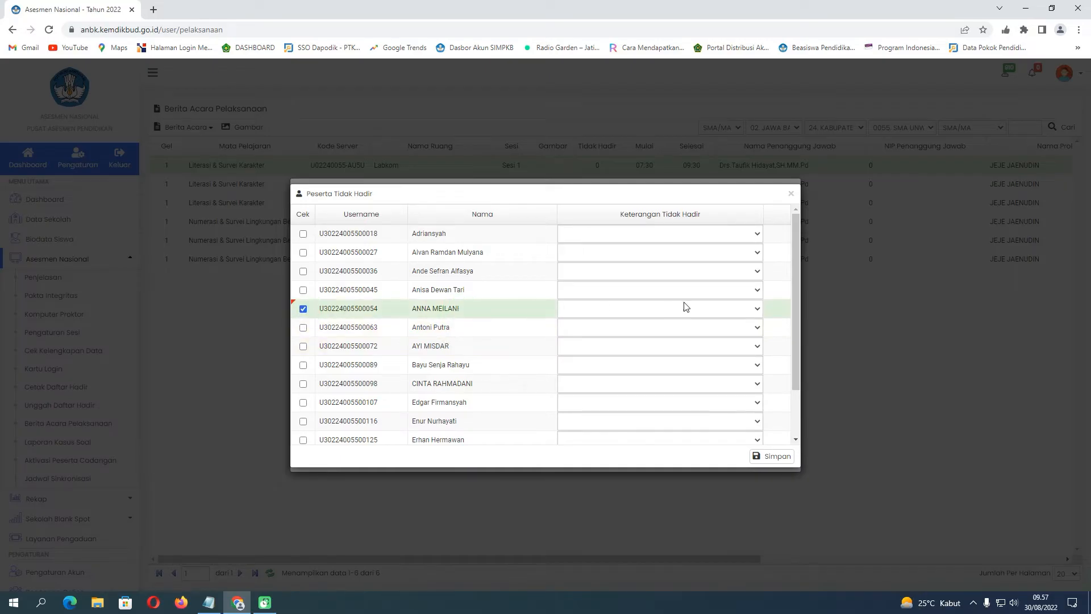
click(697, 314)
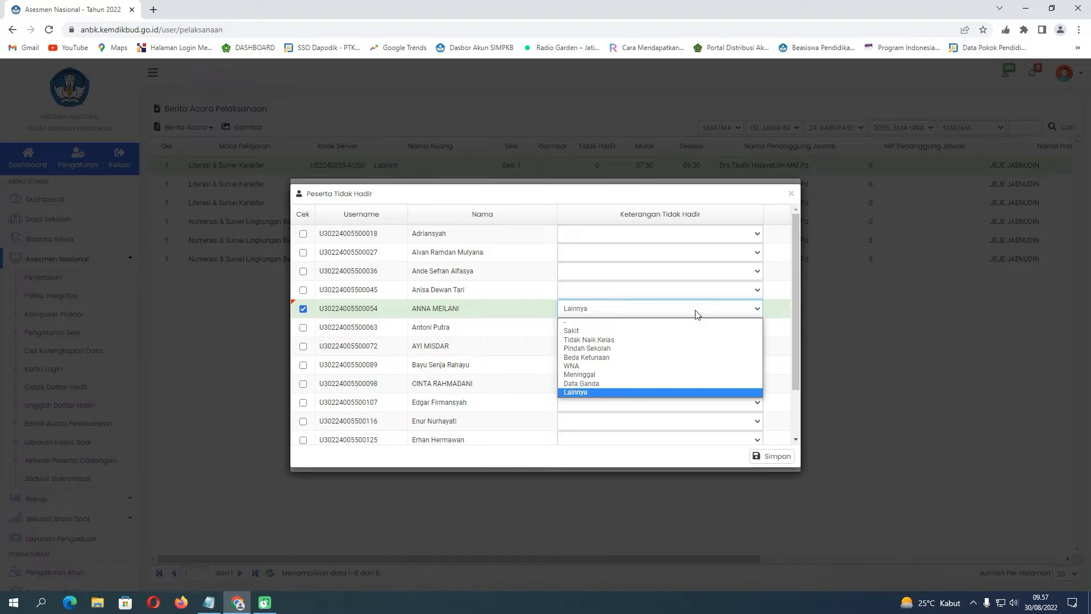
click(642, 330)
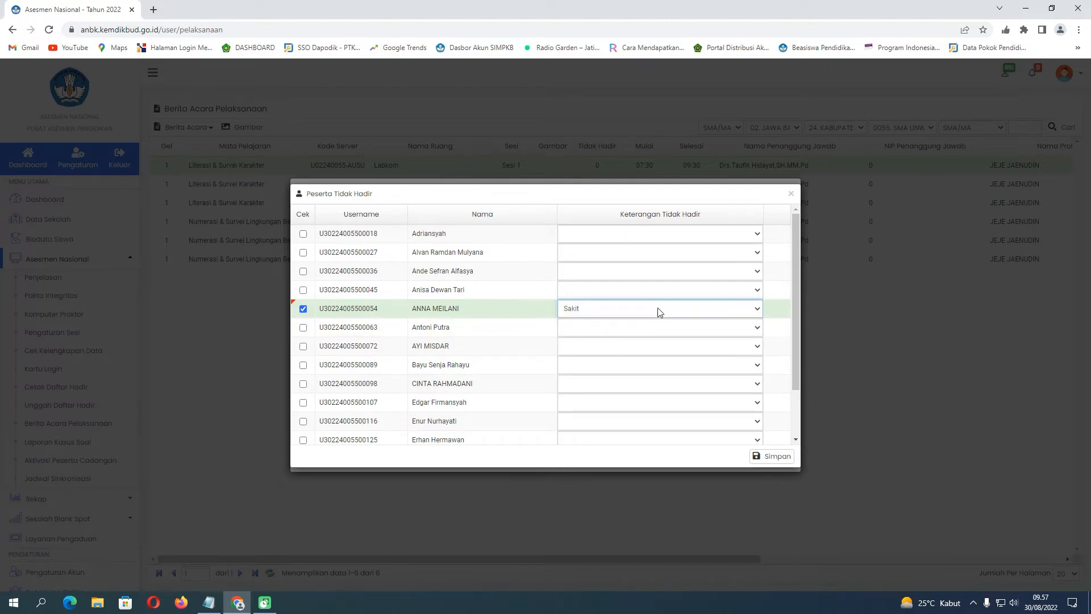
click(790, 195)
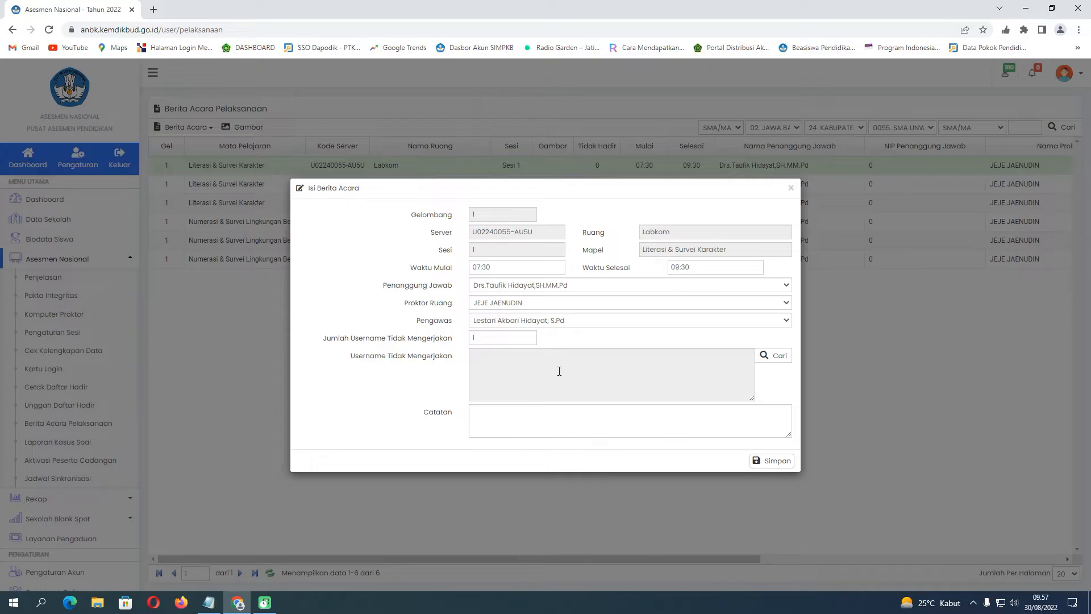
Mark the fifth participant in the Peserta Tidak Hadir list as absent with the reason Sakit and save the selection.
click(763, 356)
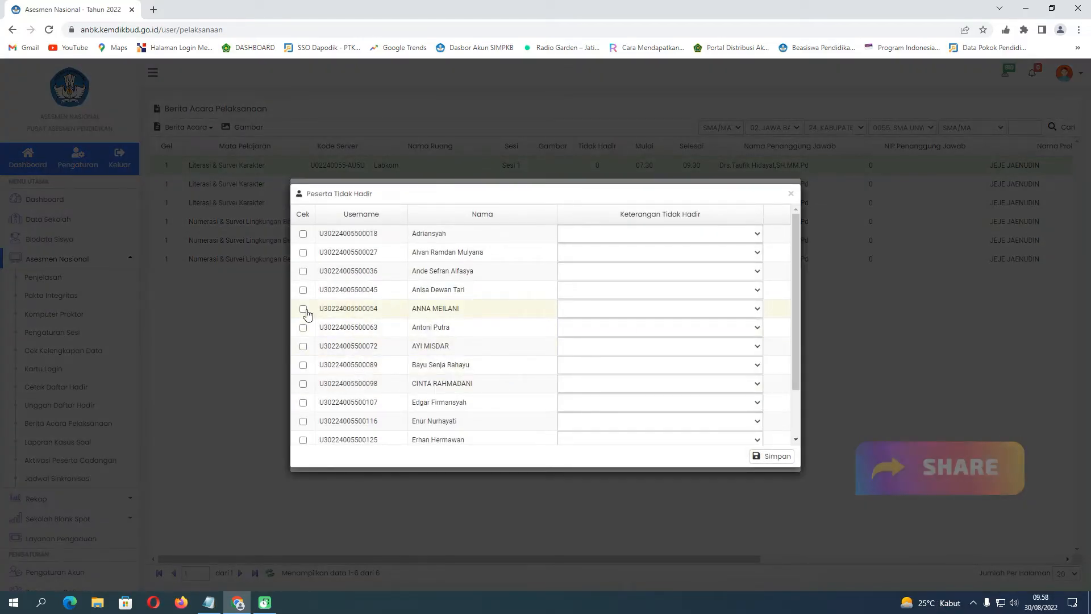
click(303, 309)
click(755, 309)
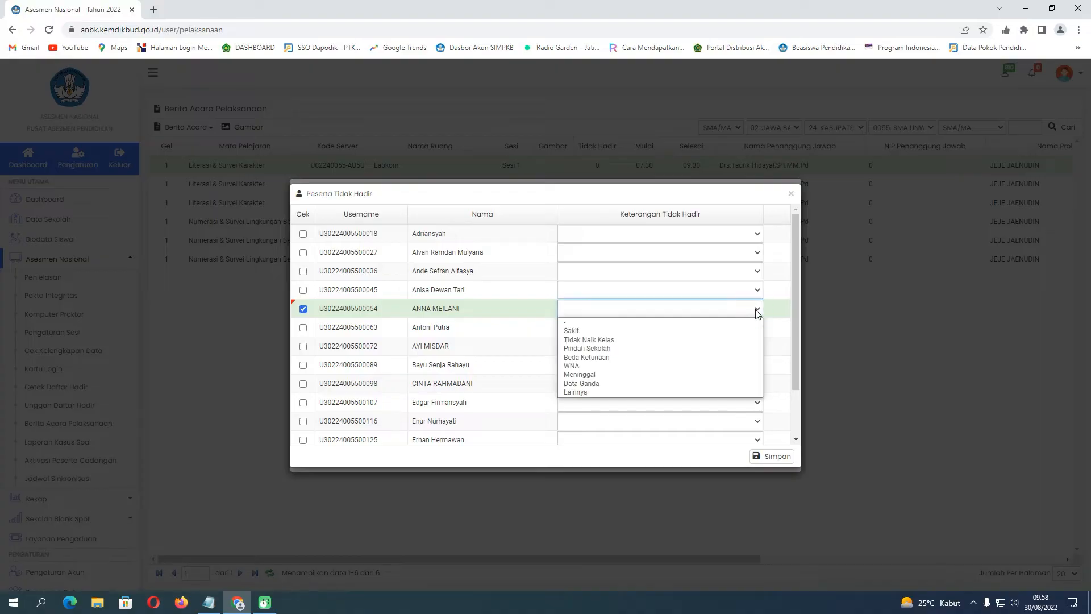
click(708, 331)
click(769, 458)
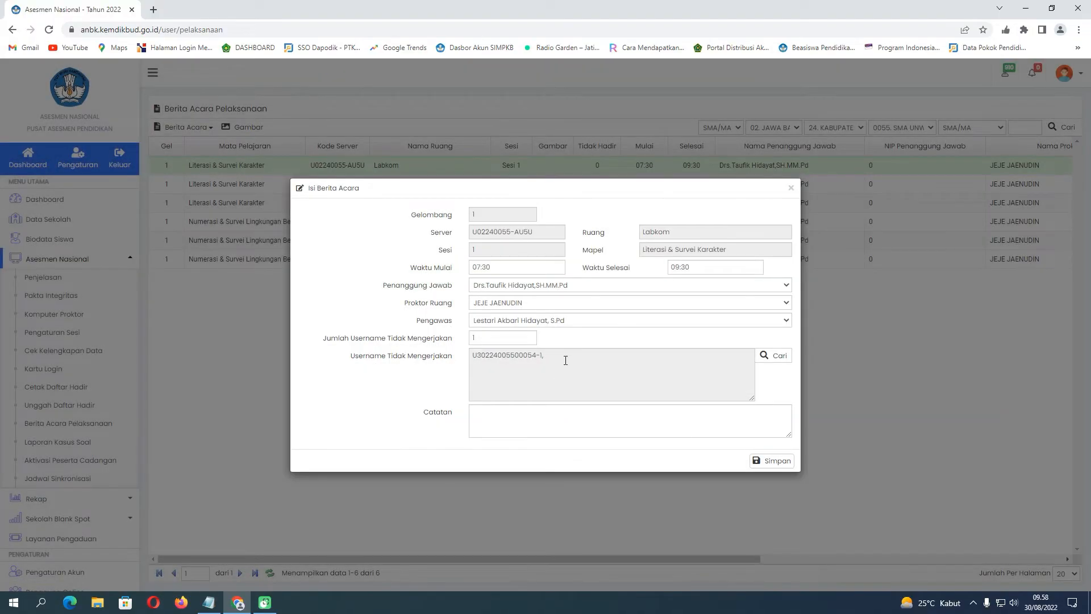
Leave Catatan empty and close the Isi Berita Acara form without saving.
click(528, 413)
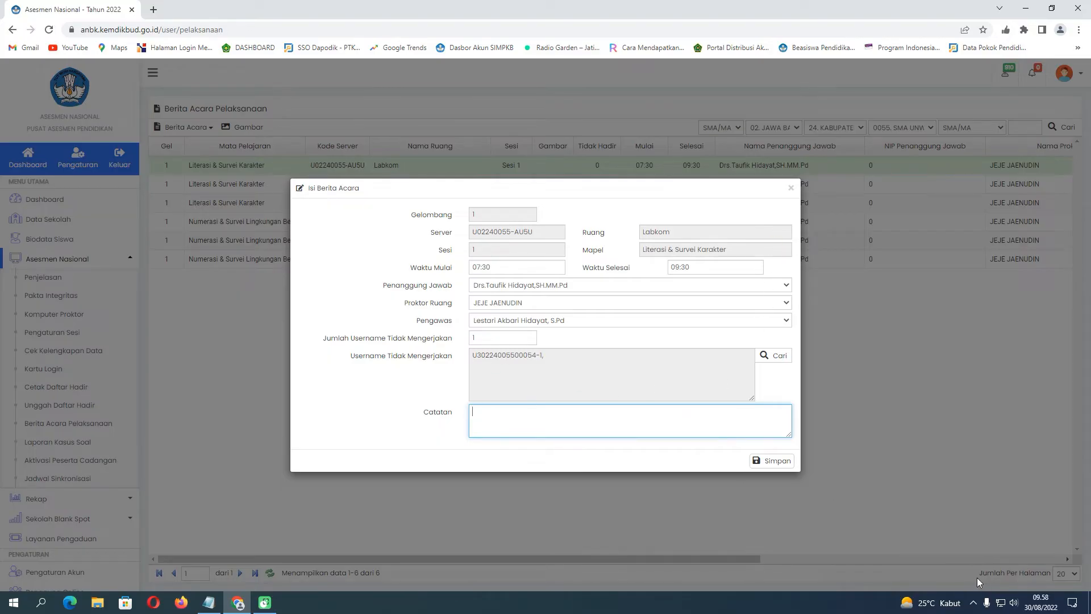
mouse_move(811, 448)
mouse_down()
mouse_move(717, 469)
mouse_move(824, 464)
mouse_move(801, 425)
mouse_up()
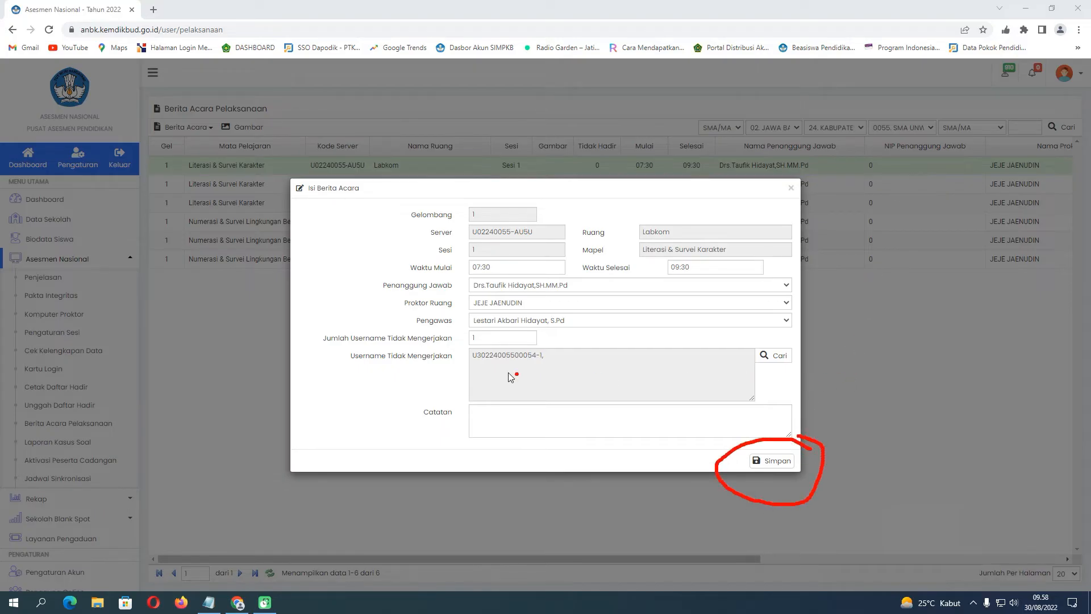
mouse_move(487, 336)
mouse_down()
mouse_move(566, 351)
mouse_move(577, 340)
mouse_up()
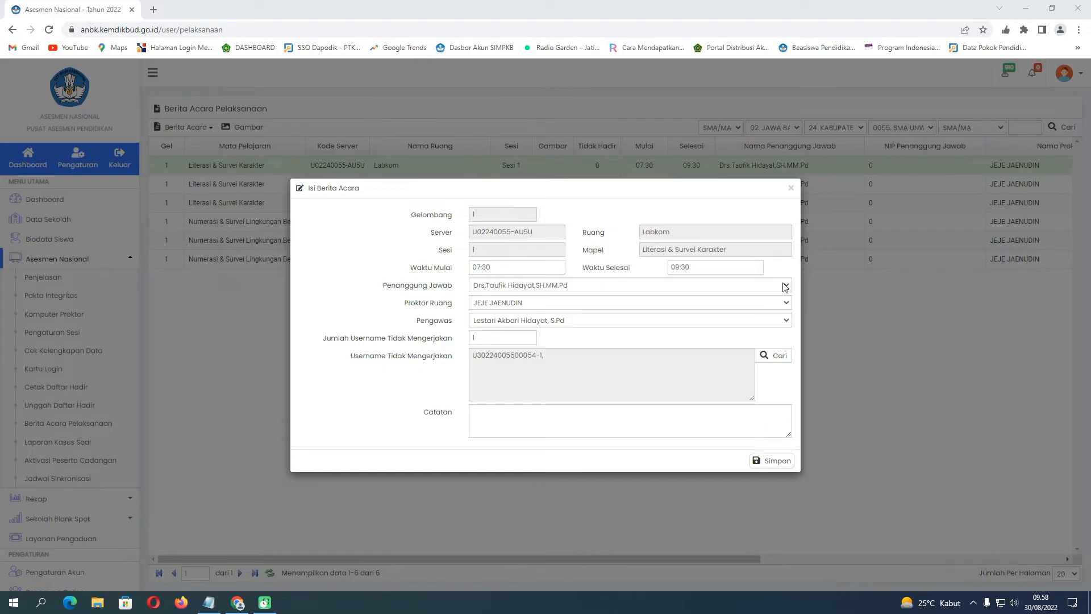
click(791, 188)
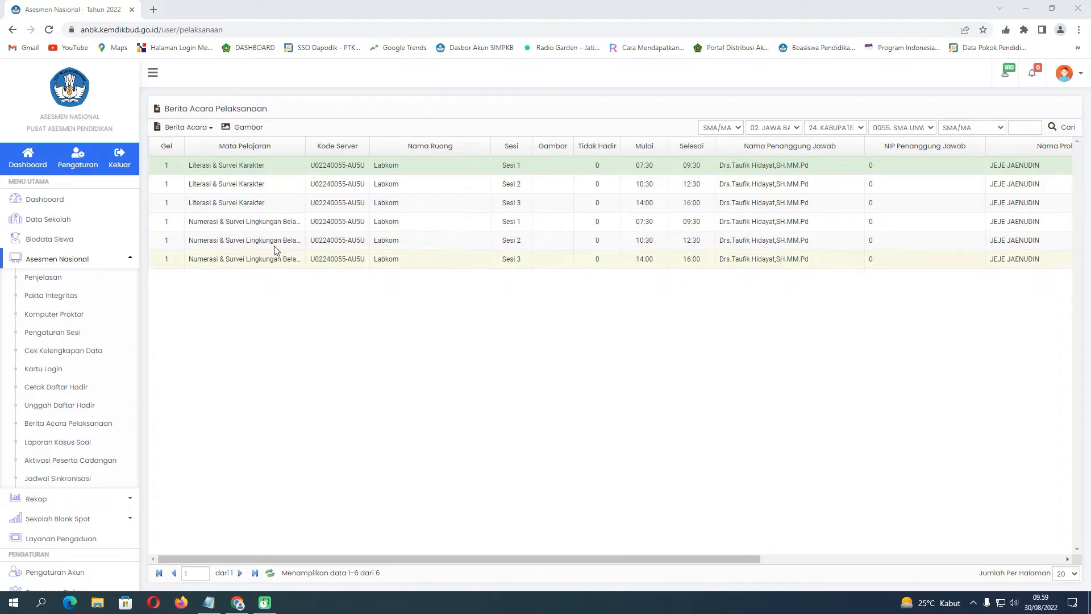
Open the printable Berita Acara for Literasi Sesi 1, review it down to the signatures, and bring up its print preview.
click(211, 128)
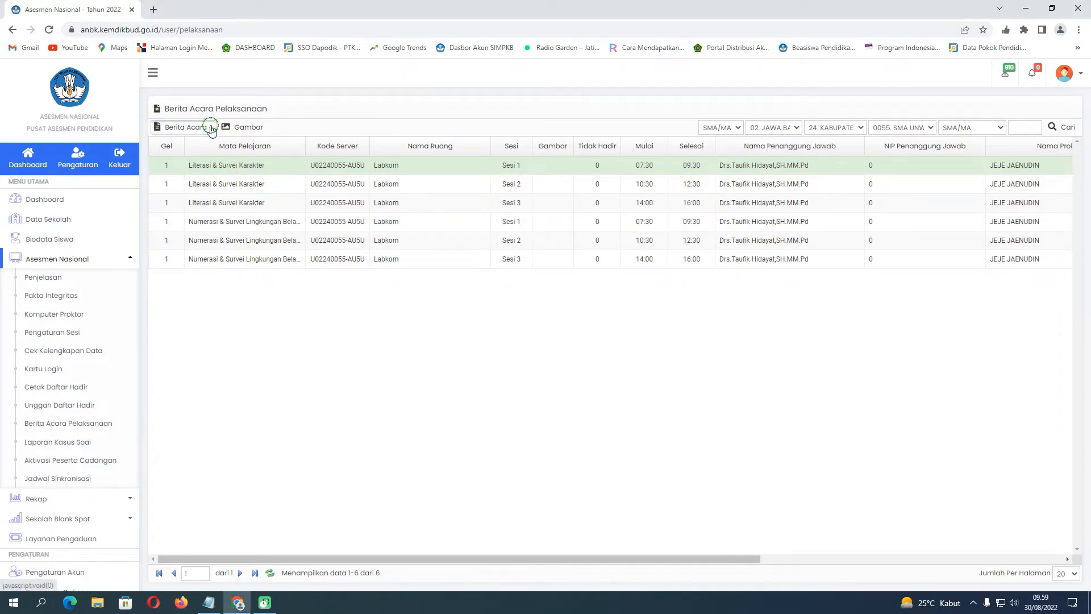
click(209, 158)
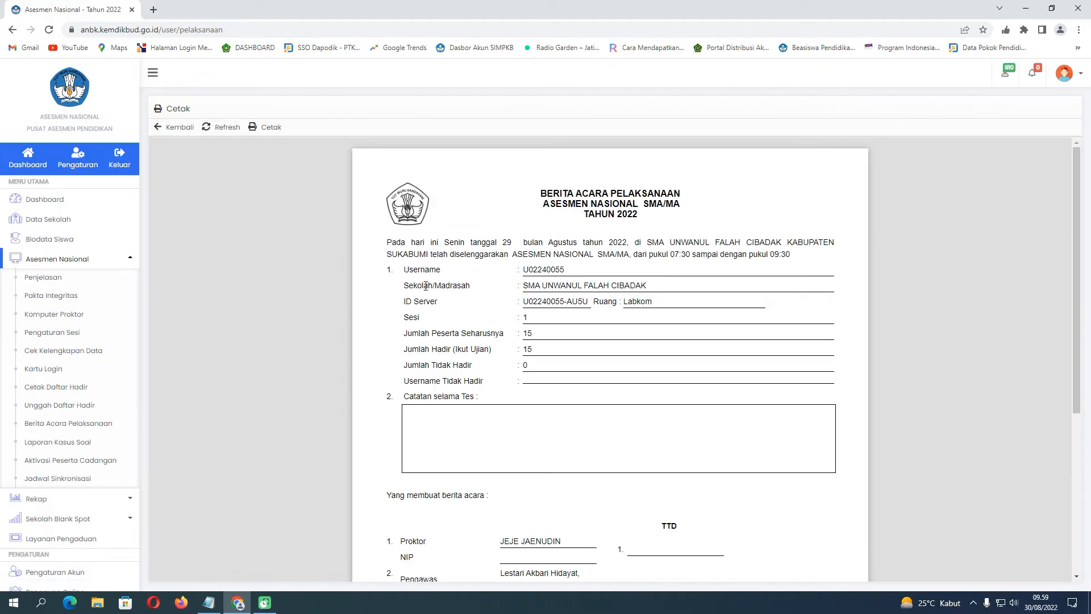
scroll(457, 325, down, 5)
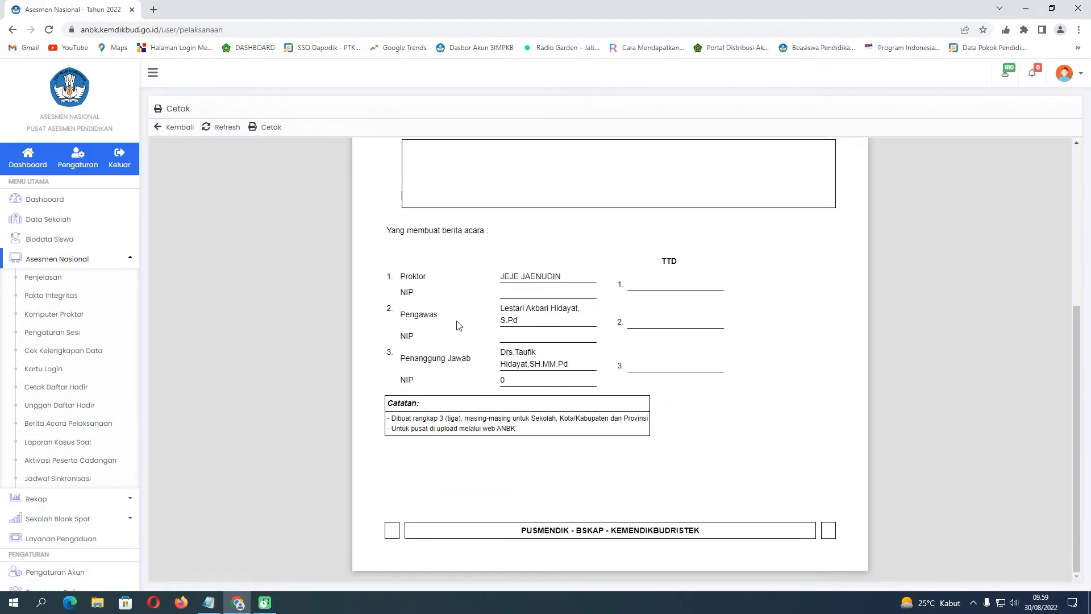
click(272, 131)
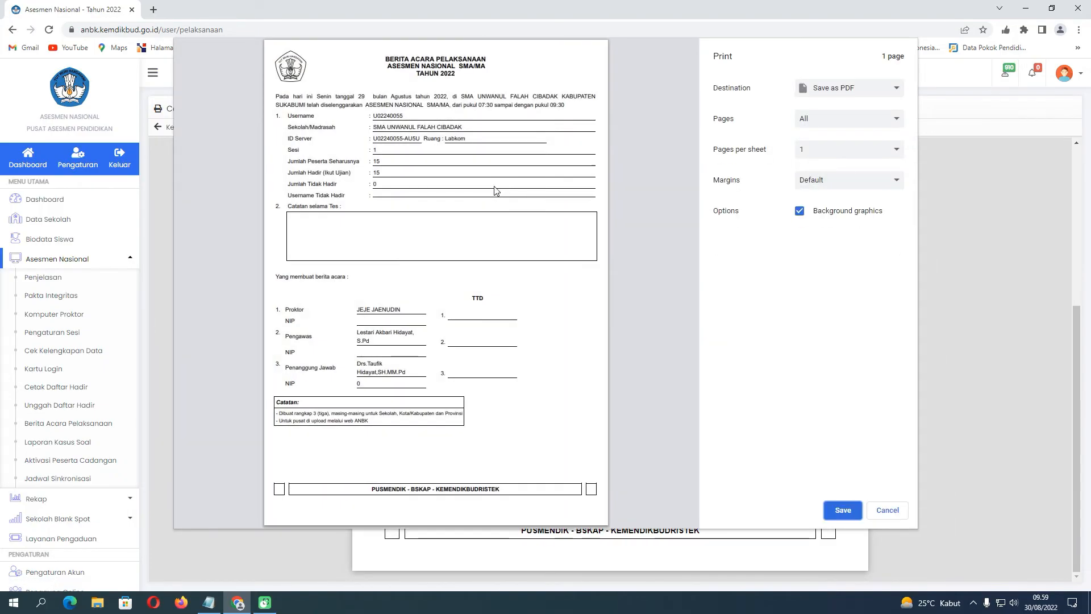
Save the Berita Acara as the PDF BA H1 SESI 1 in Downloads, replacing the existing file, and return to the session list.
click(842, 510)
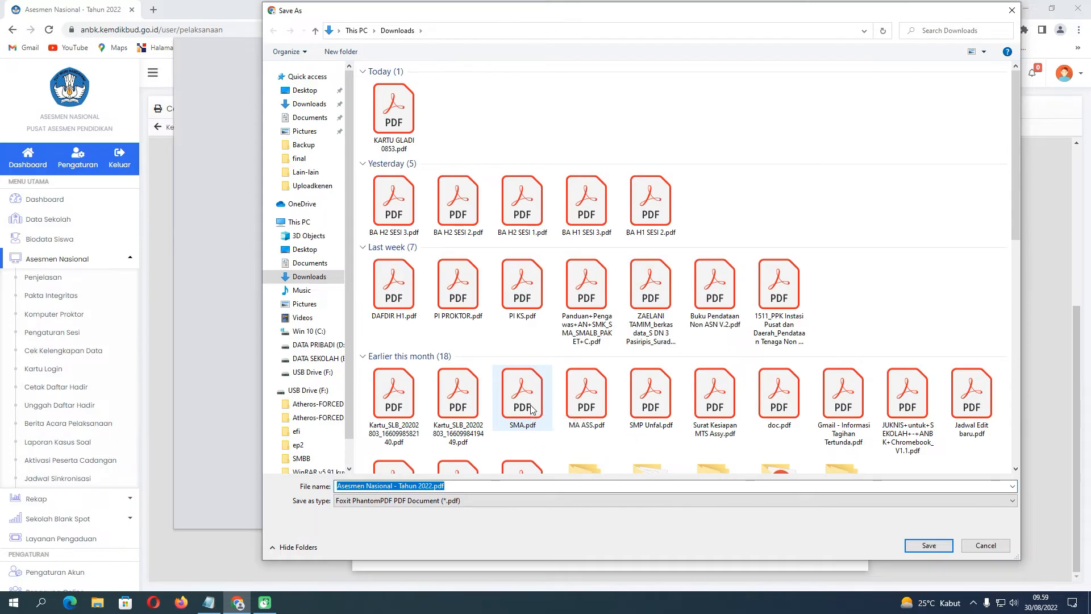
text(BA H)
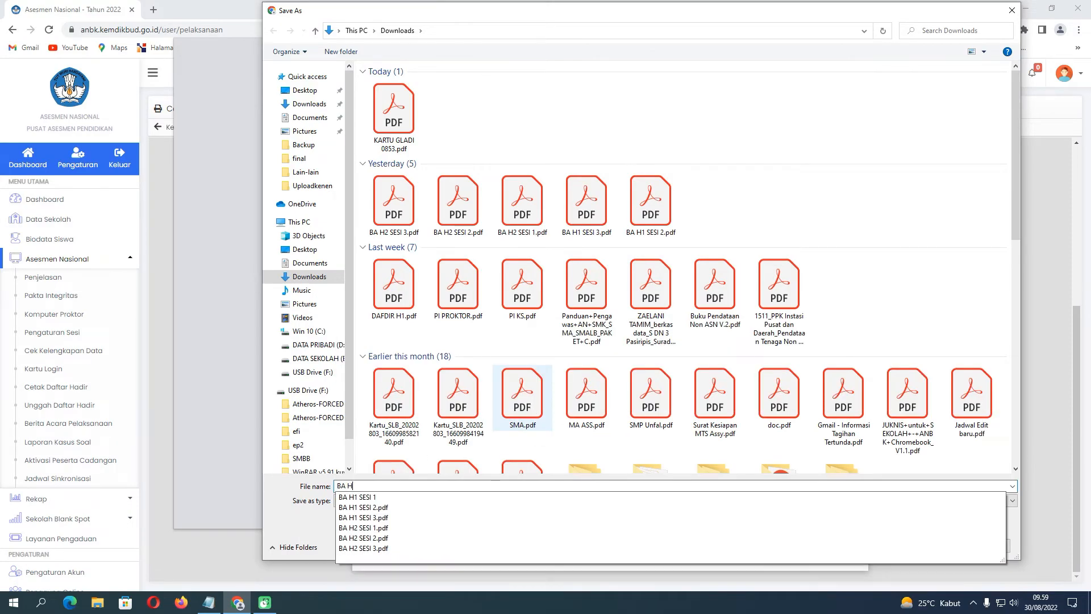
text(1 SE)
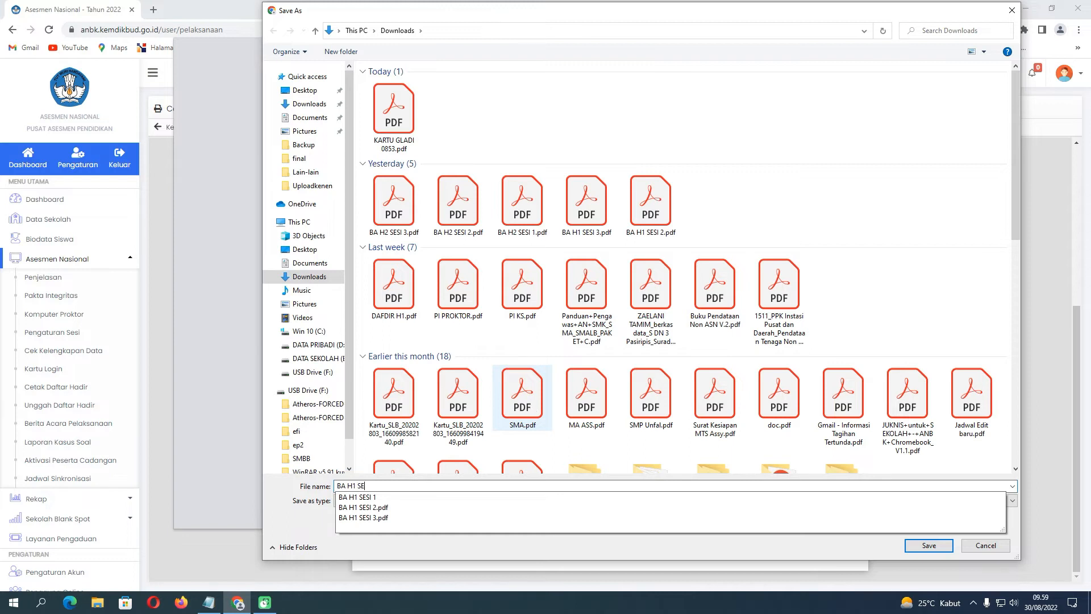
text(SI 1)
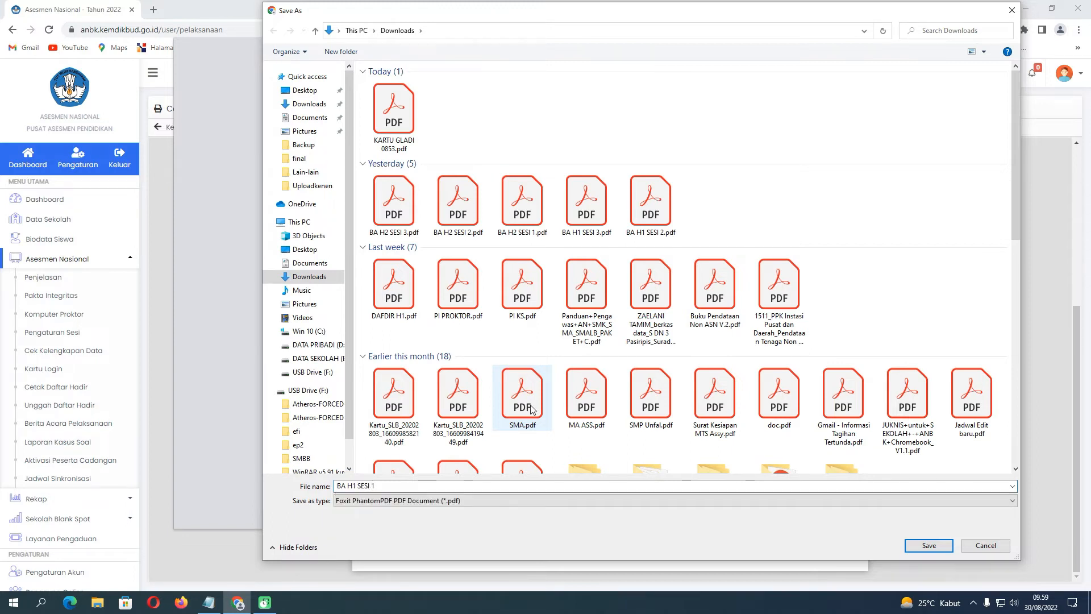
click(907, 540)
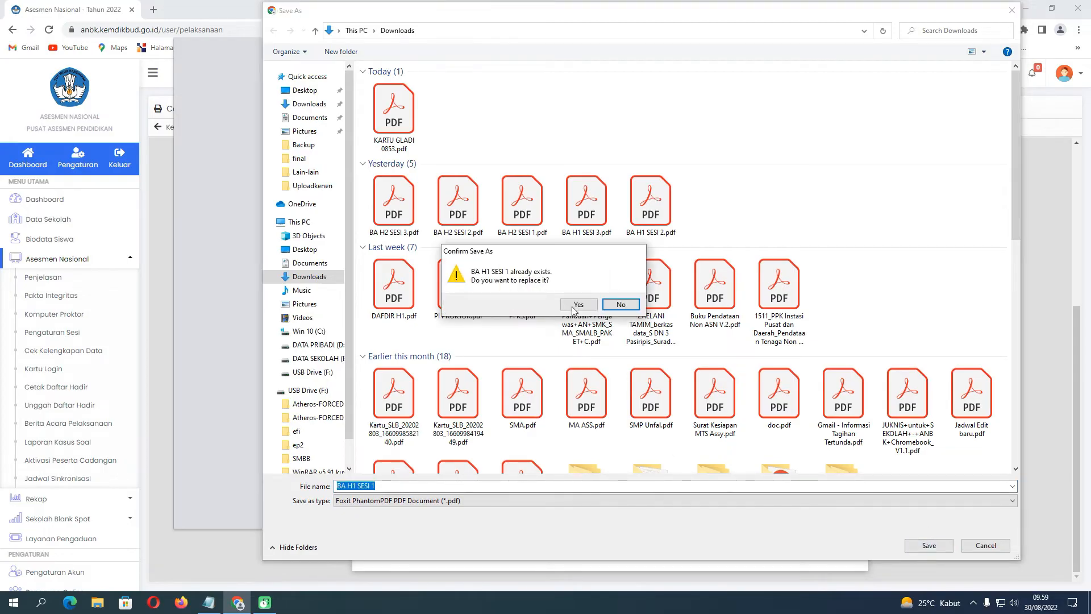
click(575, 306)
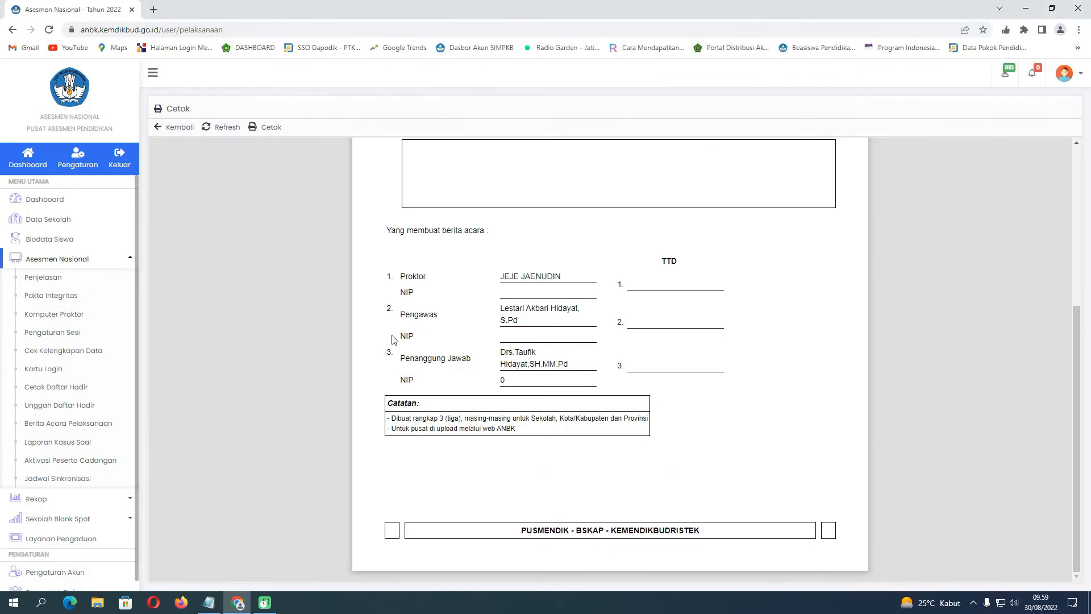
scroll(232, 222, up, 1)
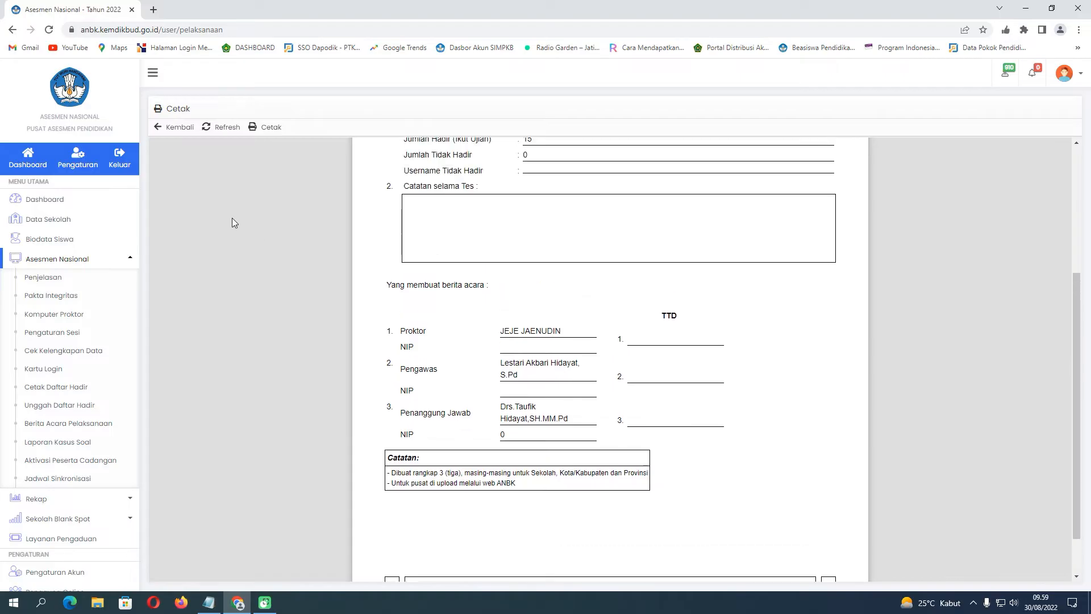
scroll(232, 222, up, 1)
click(176, 127)
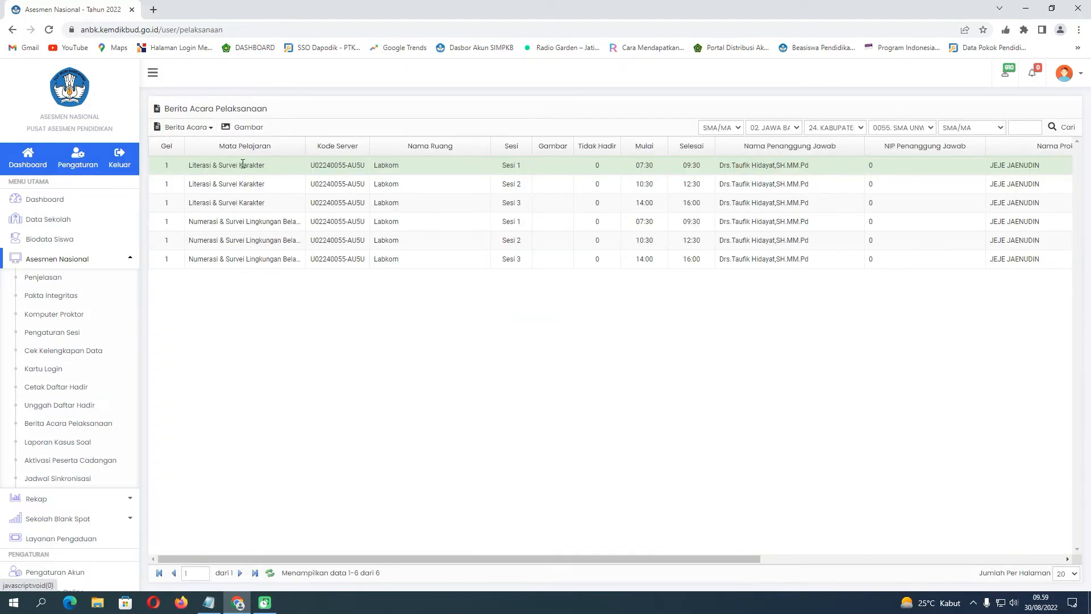
Switch to File Explorer, open BA H1 SESI 1.pdf from Downloads and examine its signature section.
click(98, 602)
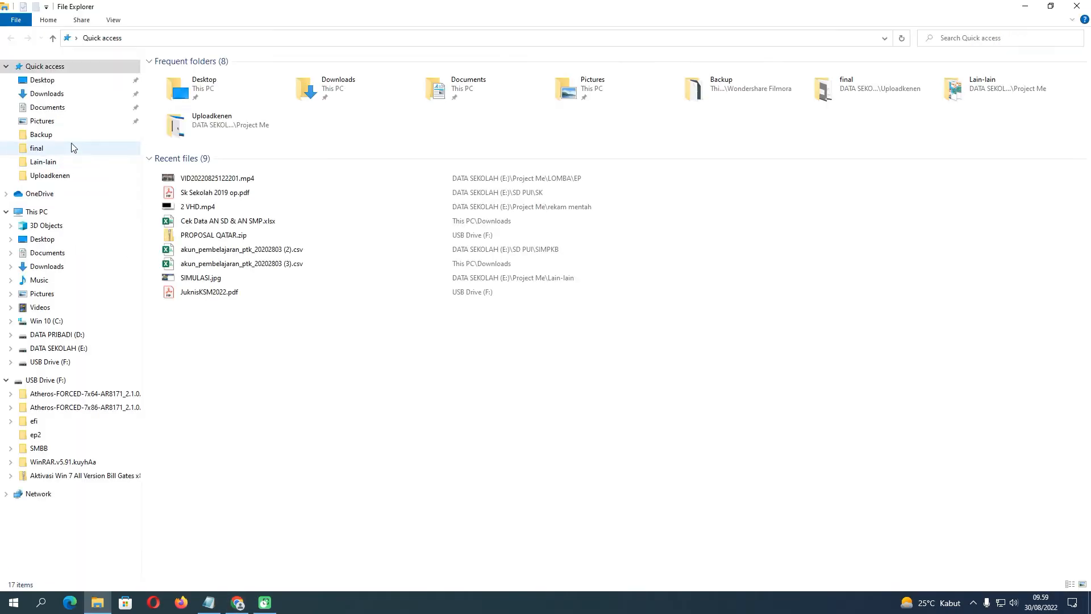
click(68, 94)
click(188, 80)
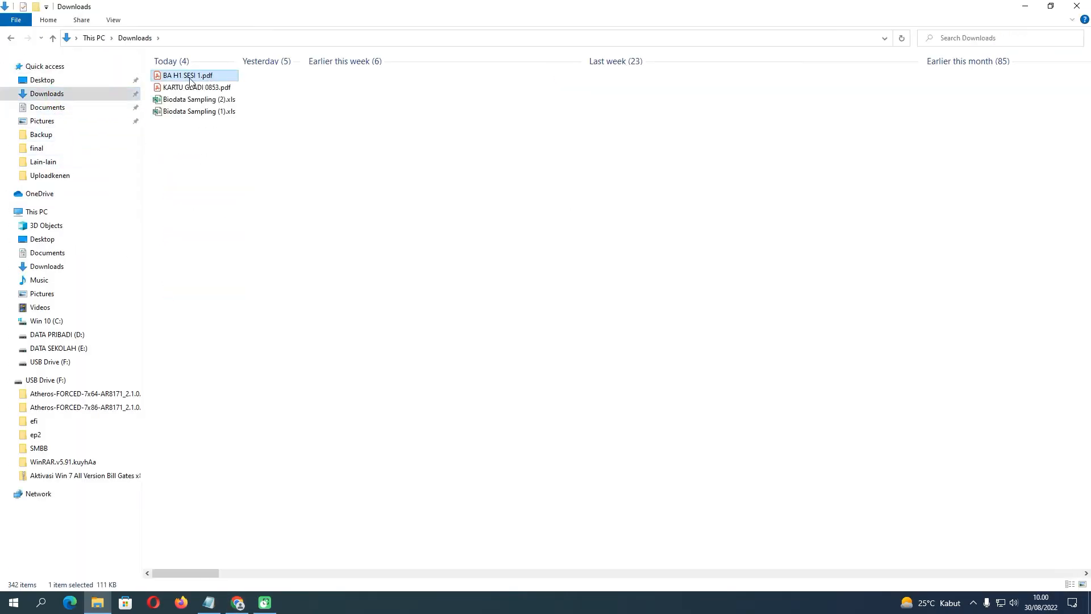
double_click(190, 79)
scroll(388, 401, down, 10)
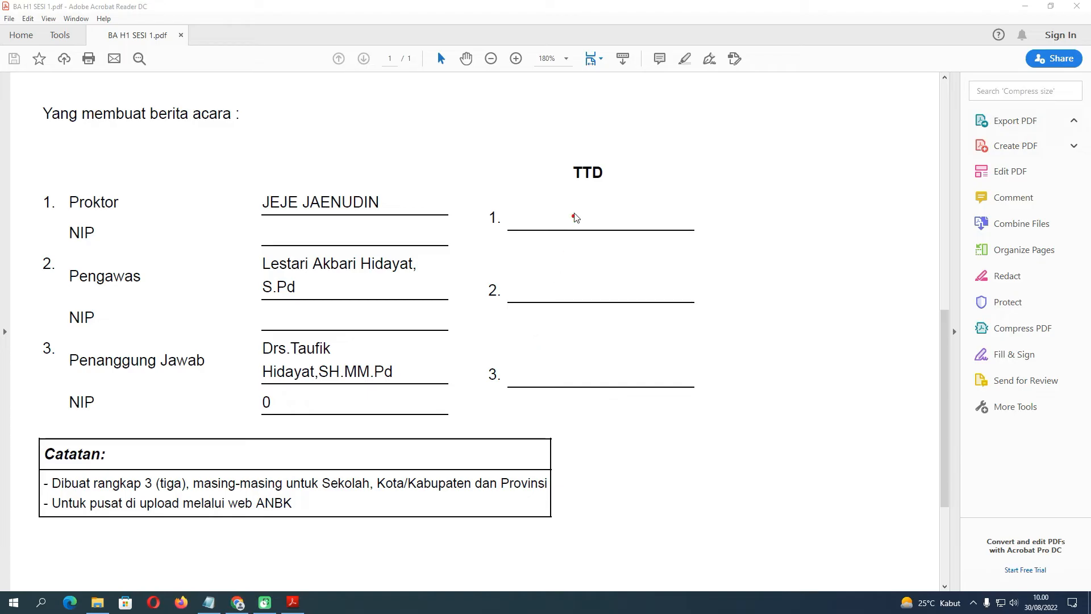
Mark the three TTD signature lines with red check marks, clear the marks and close the PDF.
drag(579, 200, 652, 164)
drag(600, 274, 716, 201)
mouse_move(596, 334)
mouse_down()
mouse_move(612, 361)
mouse_move(701, 301)
mouse_up()
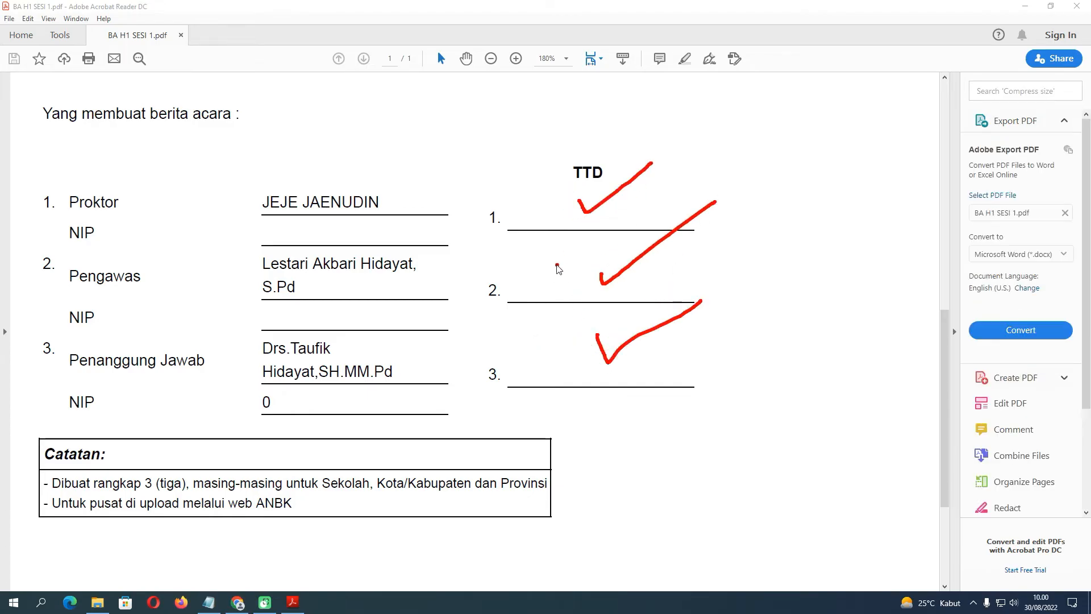
mouse_move(540, 256)
mouse_down()
mouse_move(412, 208)
mouse_move(438, 370)
mouse_move(533, 243)
mouse_up()
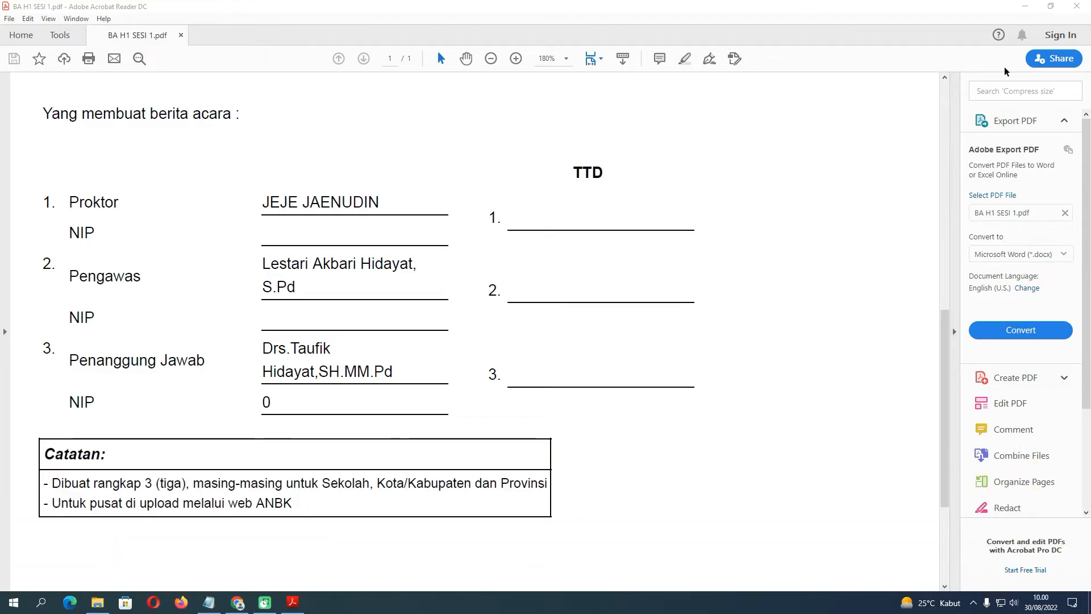
click(1075, 7)
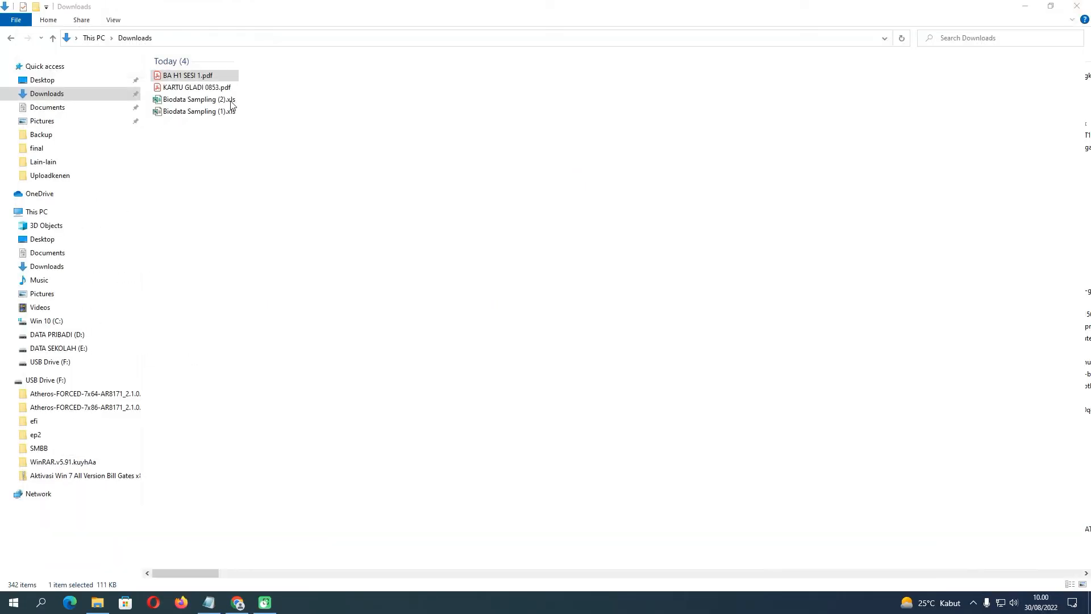
Switch back to Chrome, examine the upload form for Literasi Sesi 1, close it without uploading, and select the last Numerasi session.
click(238, 602)
click(269, 183)
click(273, 171)
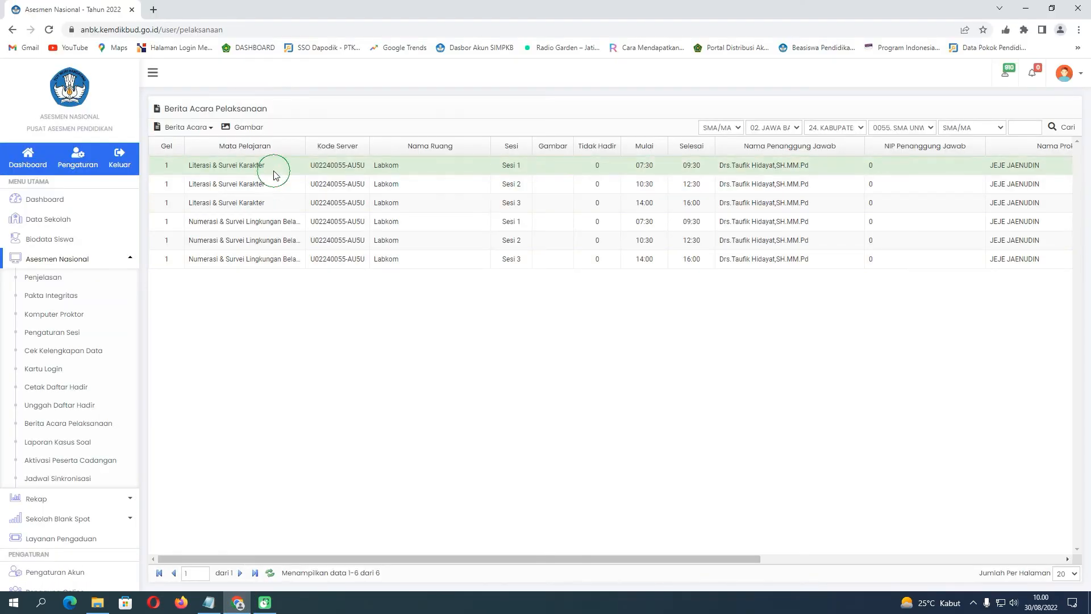
click(210, 129)
click(210, 173)
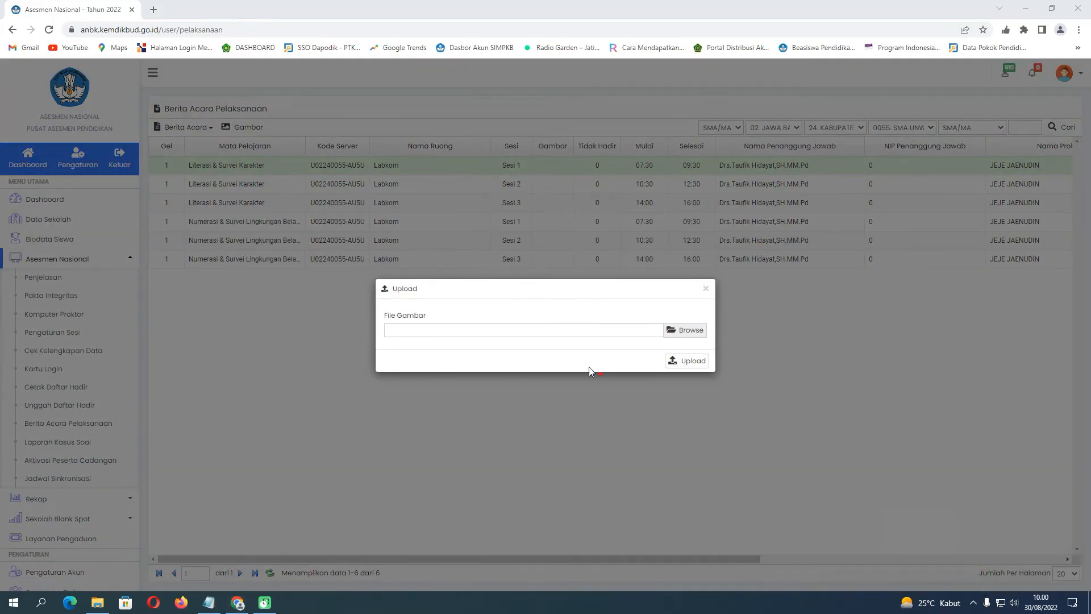
mouse_move(523, 322)
mouse_down()
mouse_move(382, 300)
mouse_move(418, 361)
mouse_move(528, 333)
mouse_up()
click(706, 288)
click(259, 178)
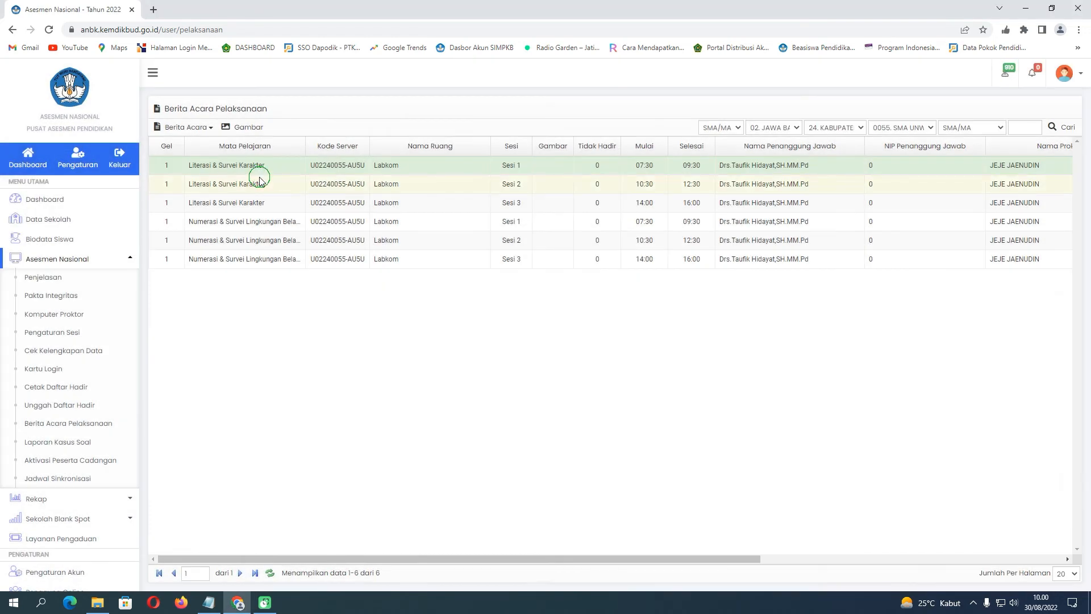
click(250, 259)
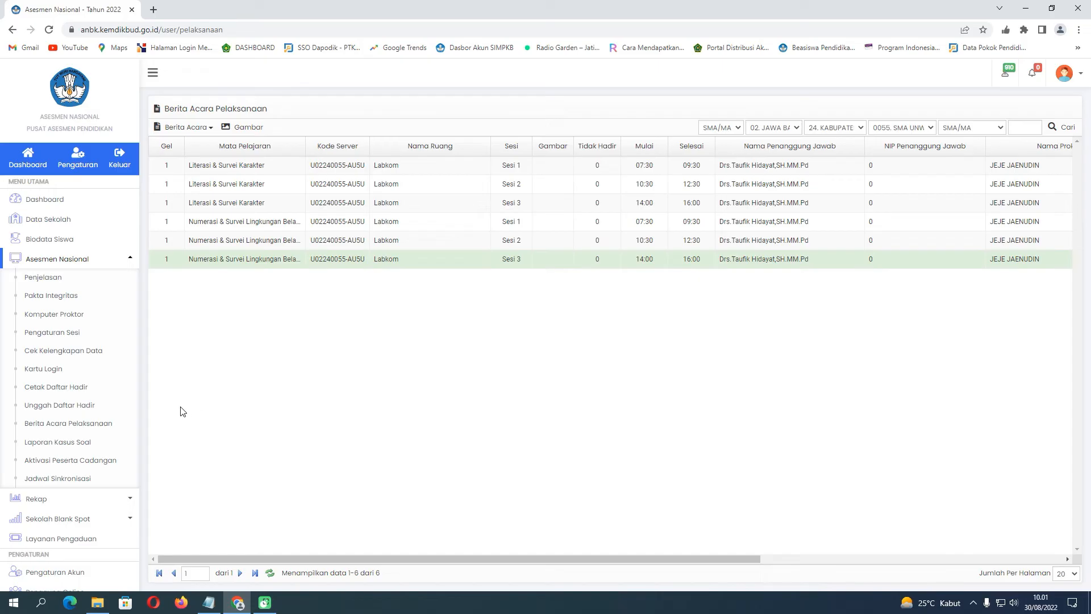
Start a new Laporan Kasus Soal entry with a student selected and Mata Pelajaran set to Numerasi & Survei Lingkungan Belajar.
click(80, 443)
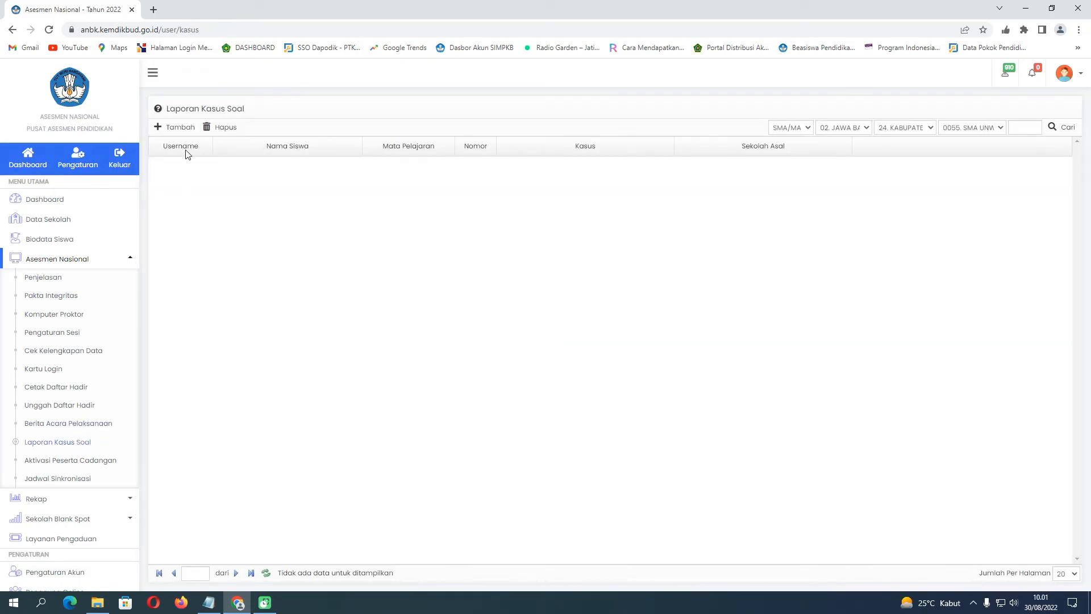
click(181, 129)
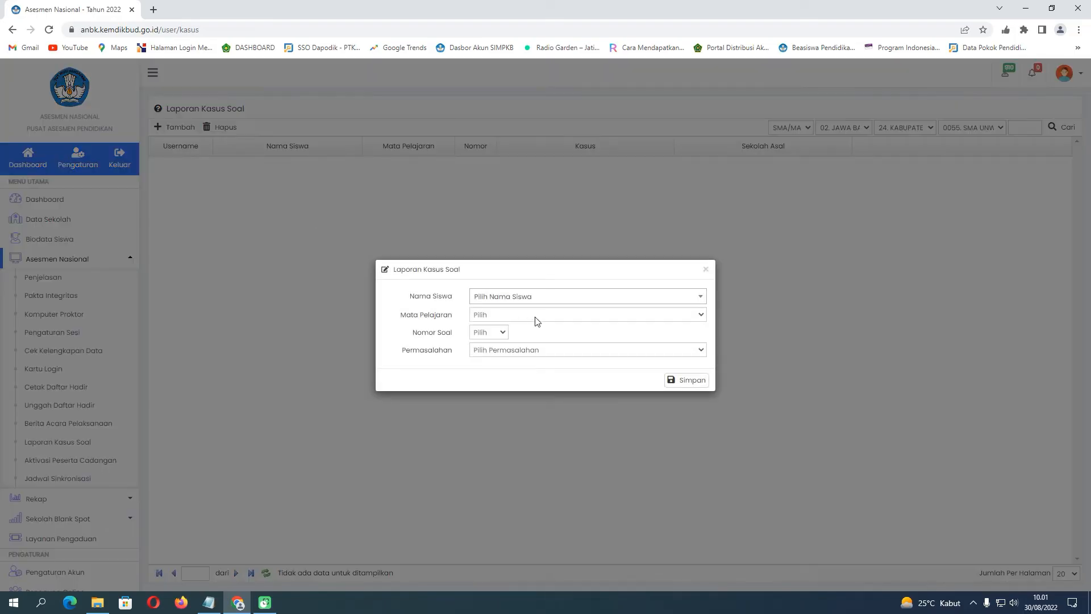
click(537, 300)
click(562, 344)
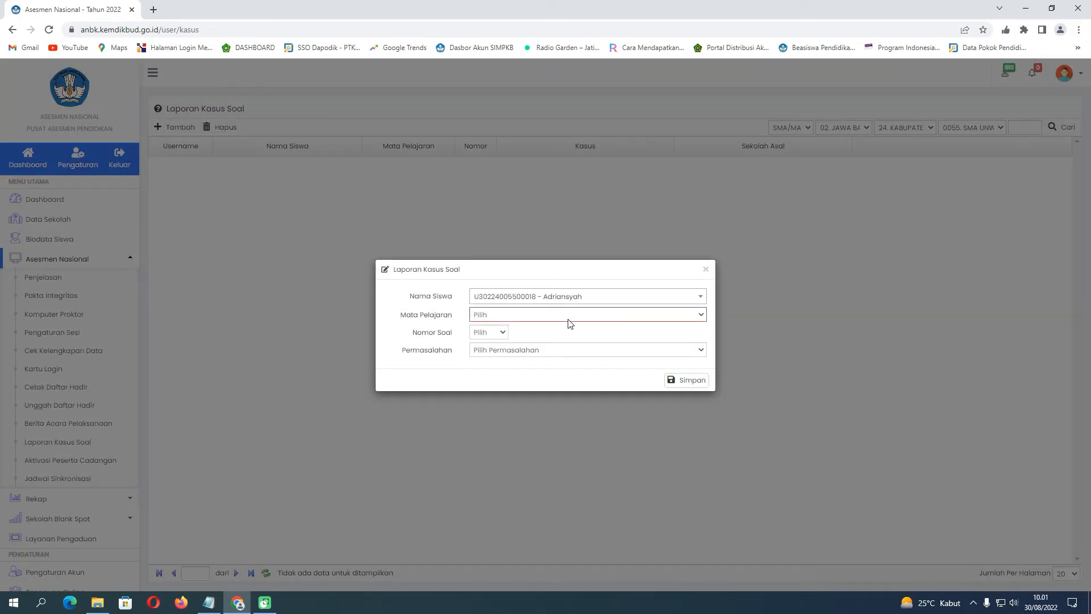
click(571, 316)
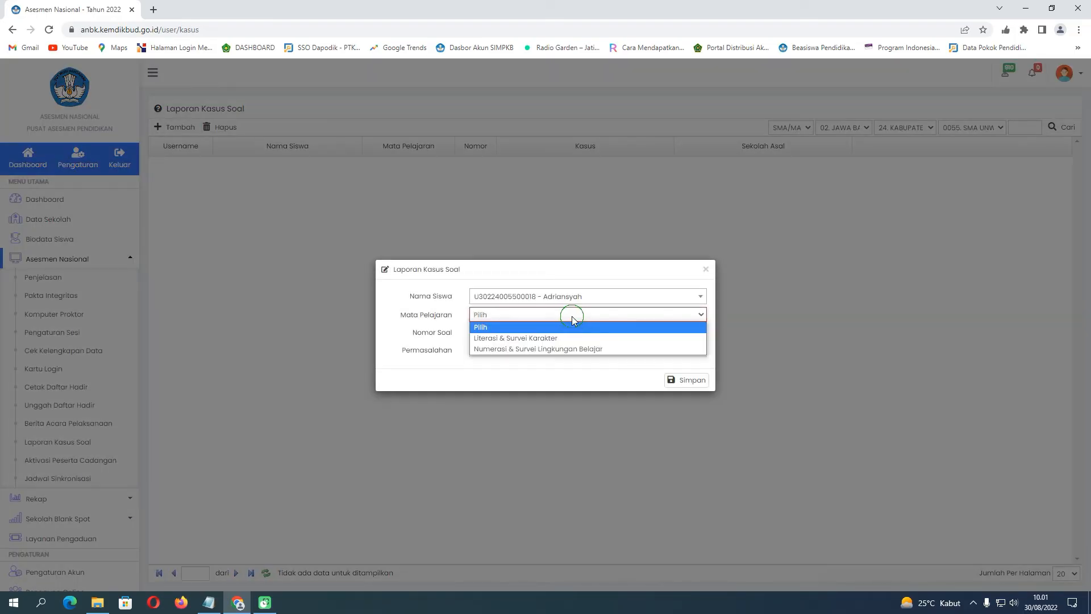
click(569, 348)
Set Nomor Soal to 10 and Permasalahan to Pilihan jawaban tidak sesuai dengan pertanyaan, and close the form without saving.
click(501, 332)
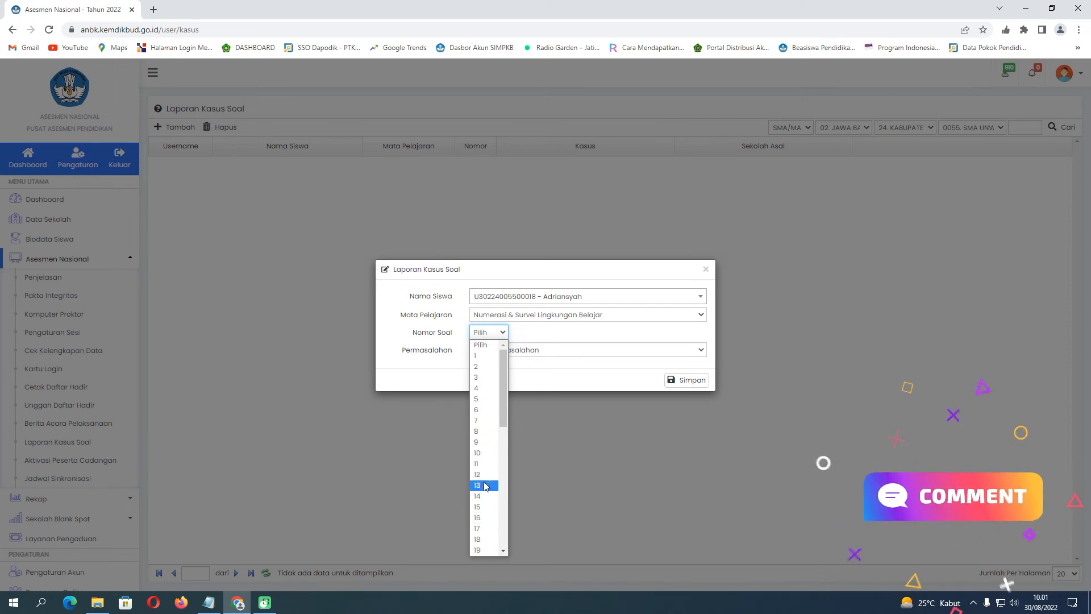
click(483, 453)
click(534, 349)
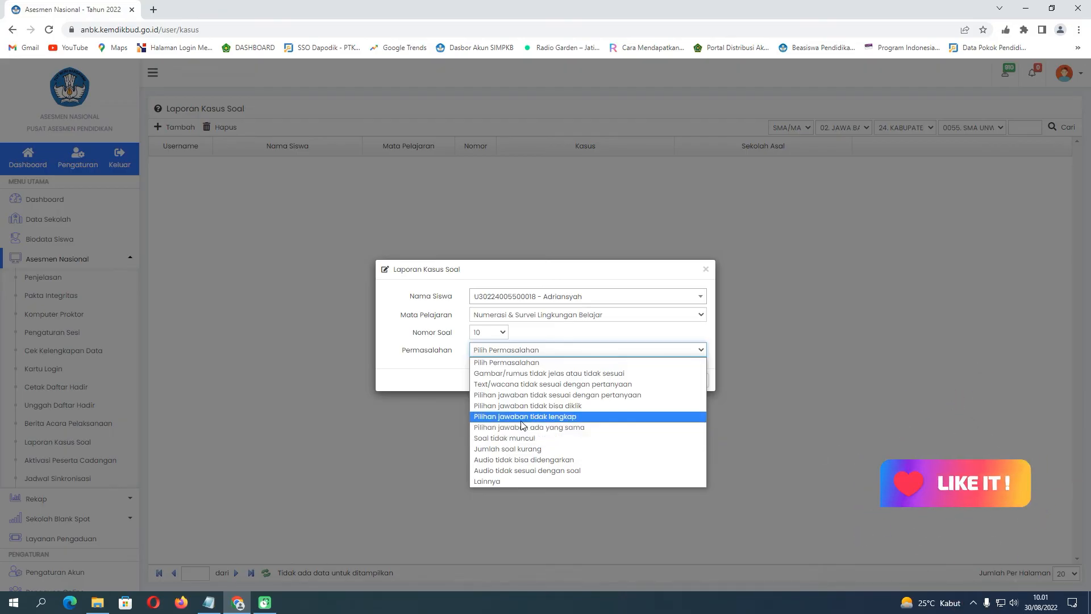
click(506, 398)
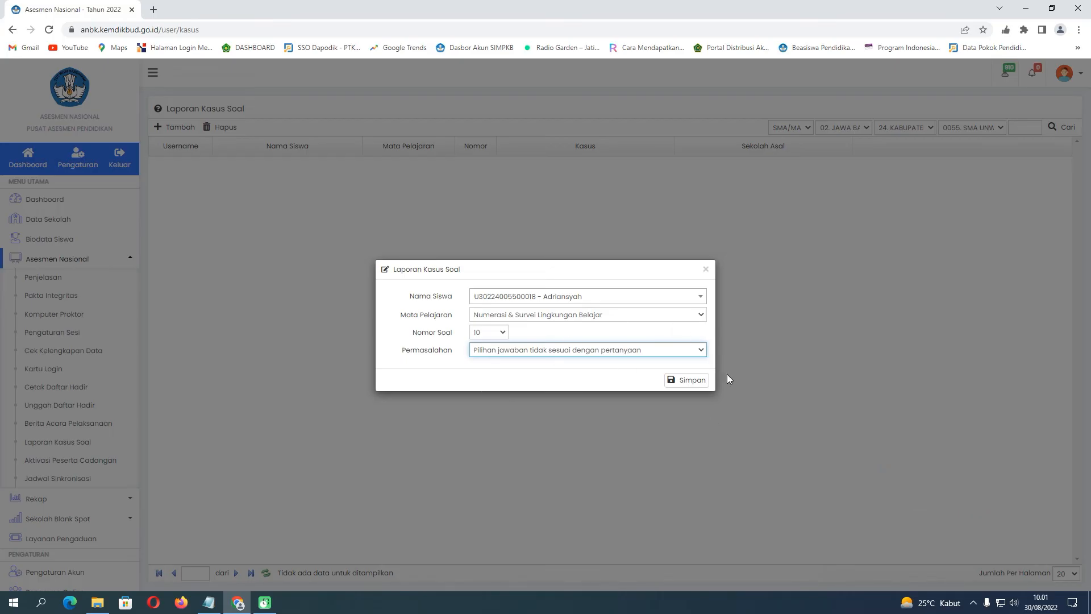
click(706, 270)
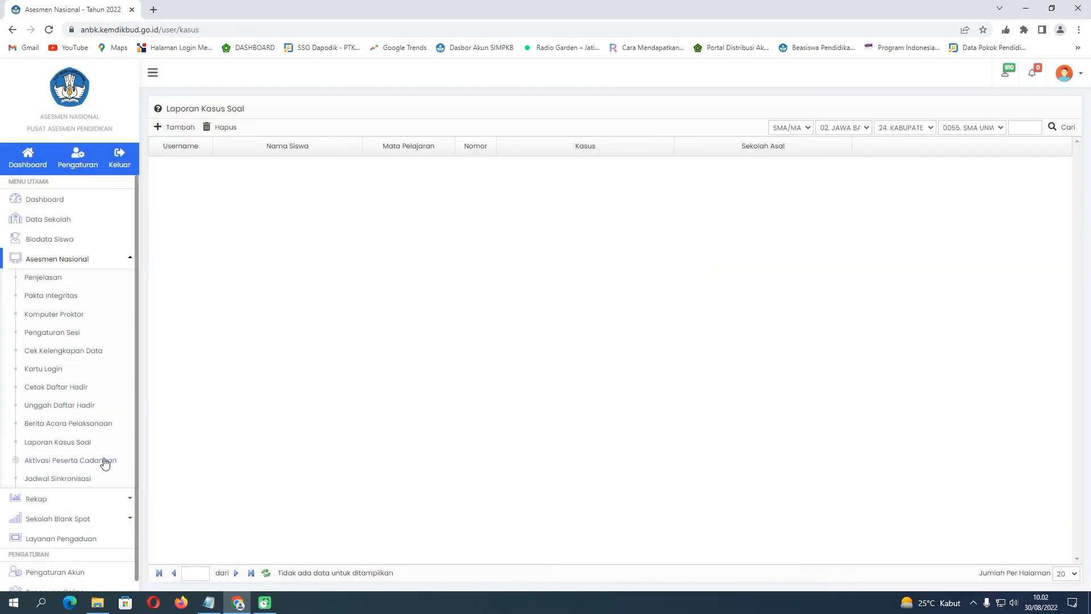
Open Aktivasi Peserta Cadangan, examine its form for adding a reserve participant, and close it without saving.
click(104, 459)
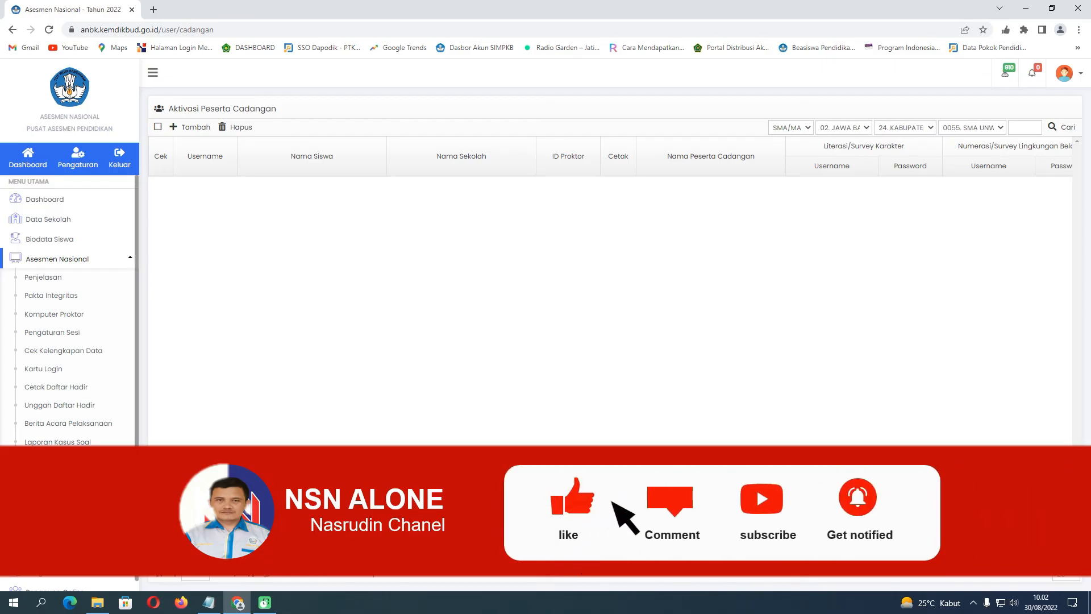
click(69, 461)
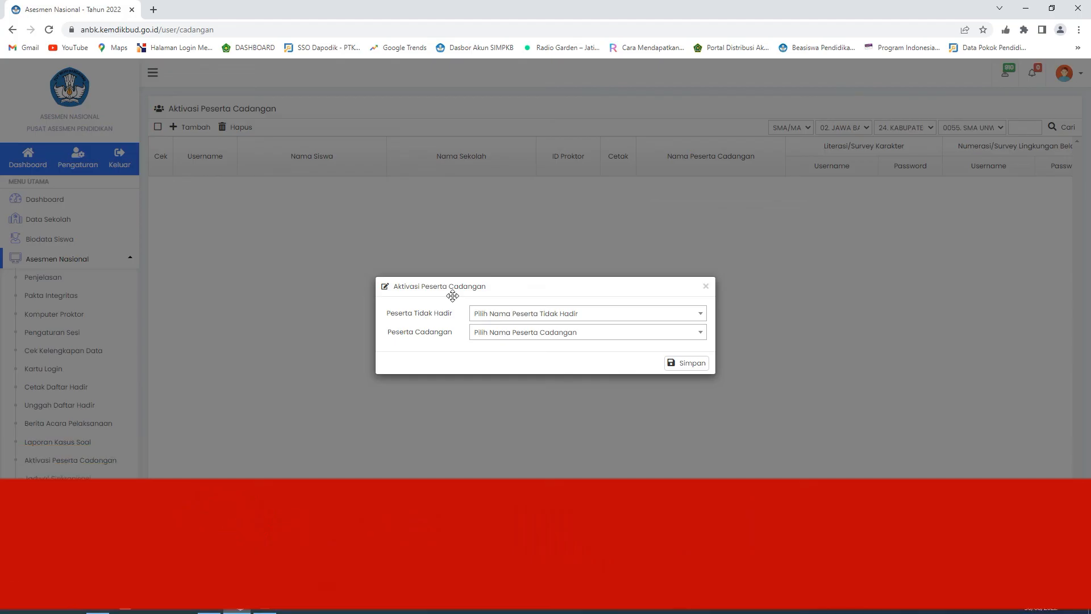
click(706, 287)
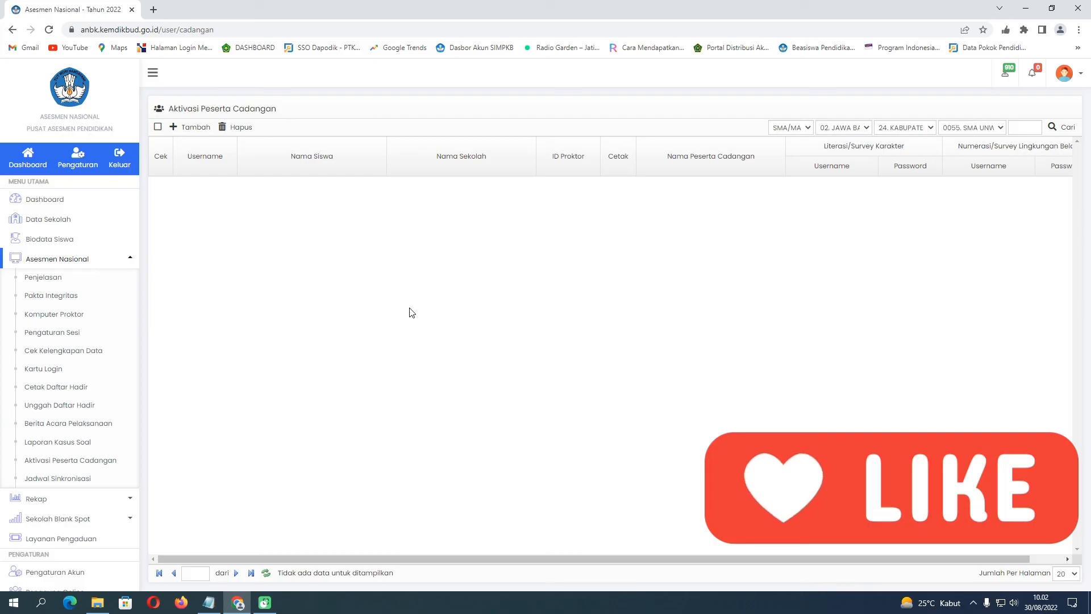
Outline Berita Acara Pelaksanaan, Laporan Kasus Soal and Aktivasi Peserta Cadangan in red and draw a large check mark beside them.
click(971, 579)
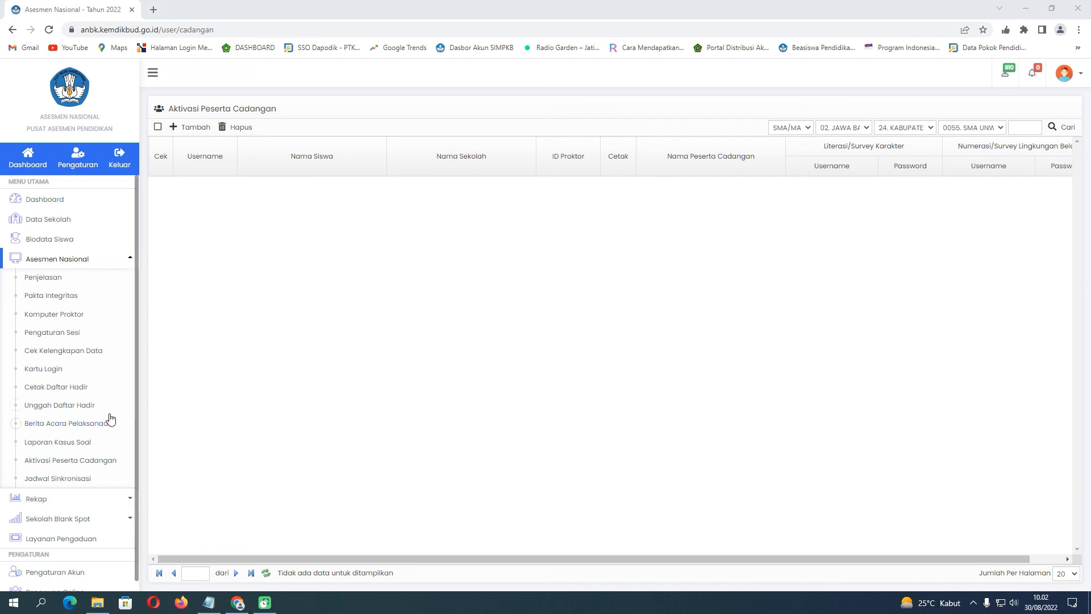
click(48, 388)
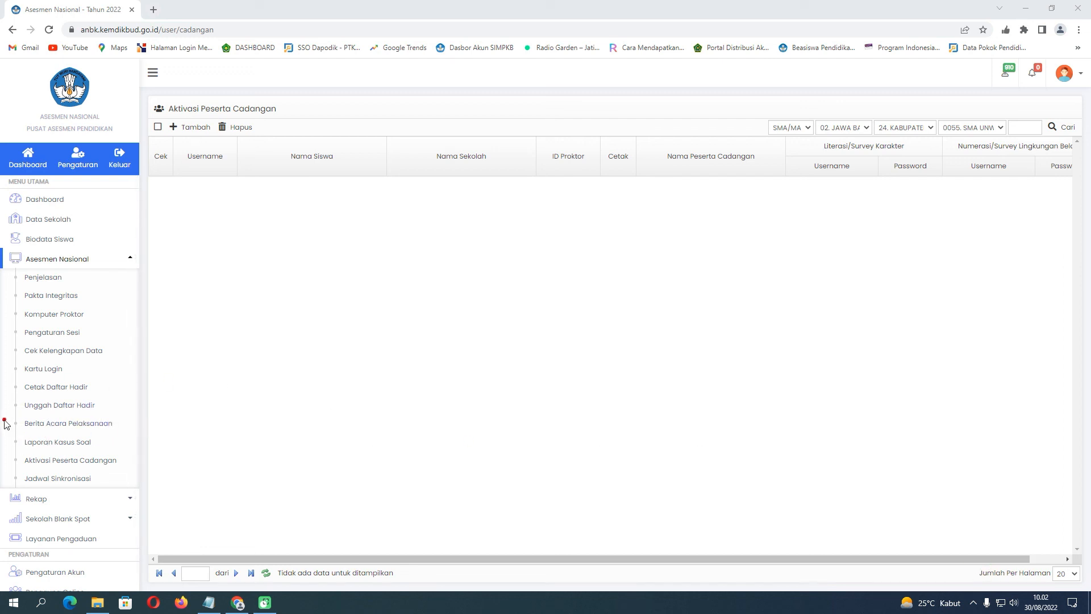
drag(5, 422, 78, 422)
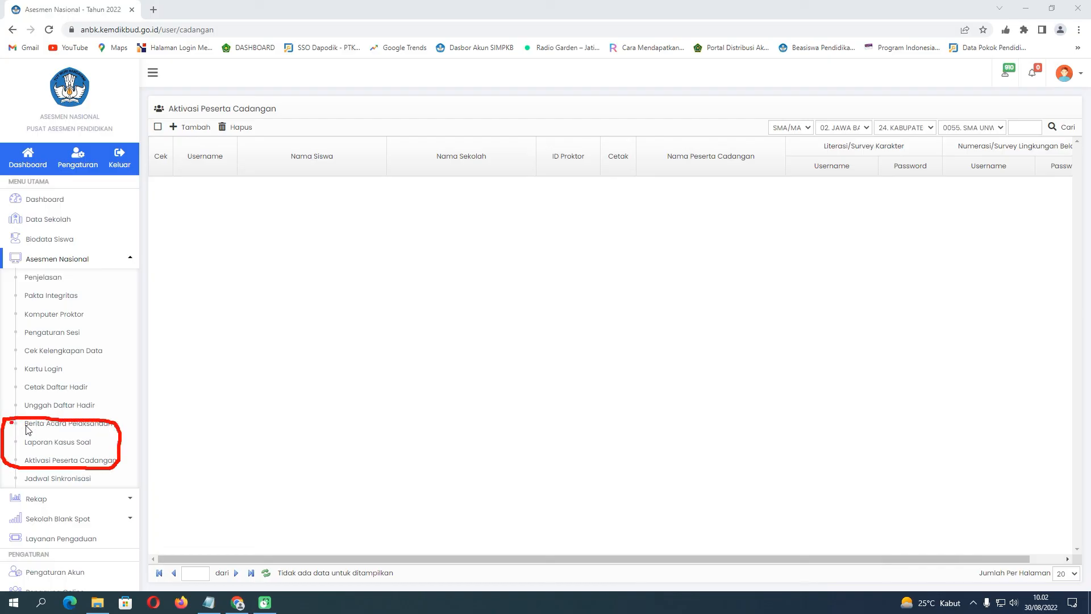
drag(134, 442, 447, 307)
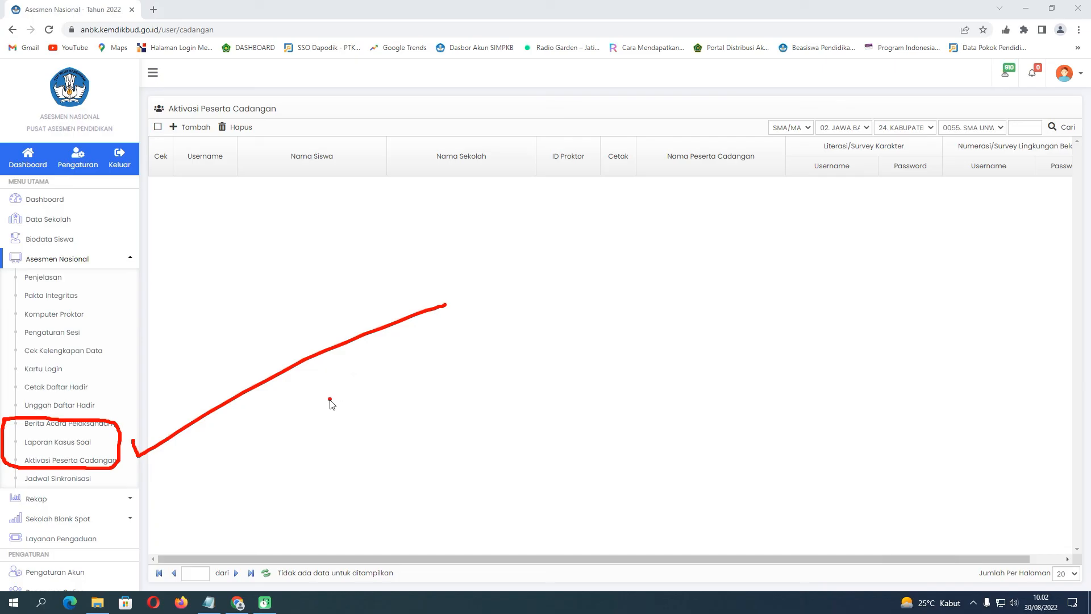